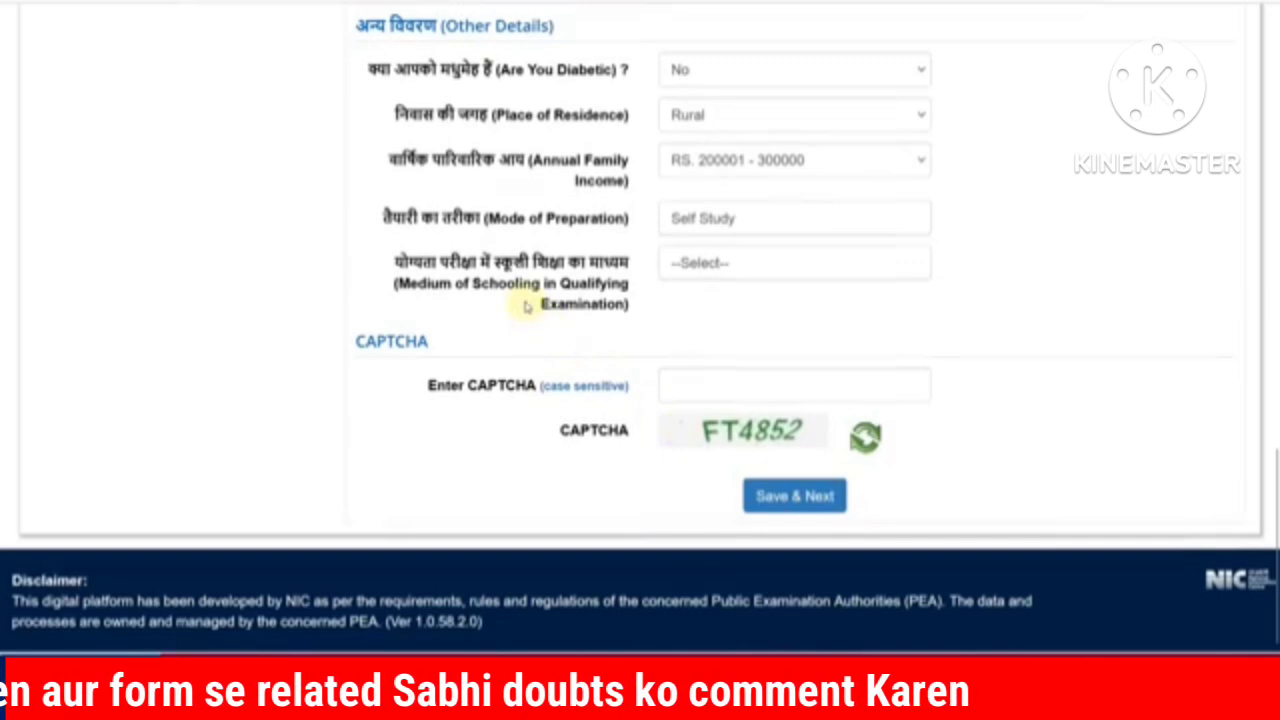
Step: Choose English as the medium of schooling and save the personal details
{"action": "left_click", "coordinate": [668, 268]}
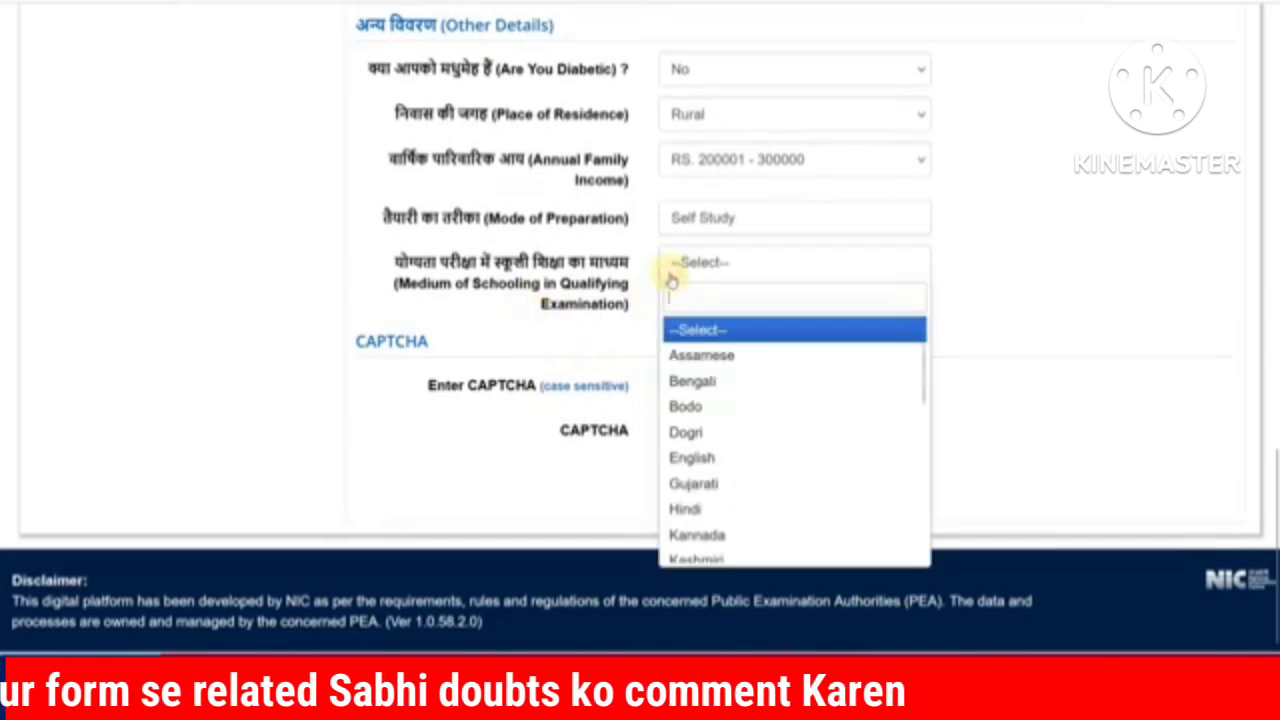
{"action": "left_click", "coordinate": [706, 457]}
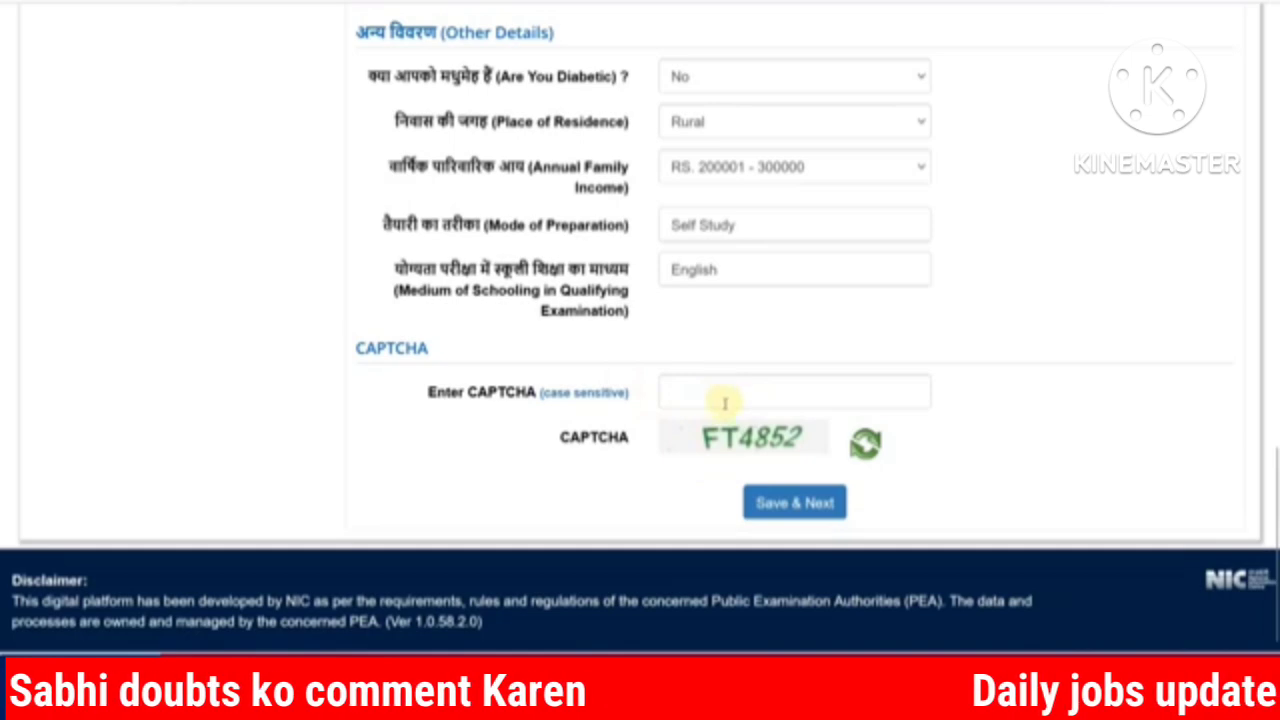
{"action": "left_click", "coordinate": [800, 505]}
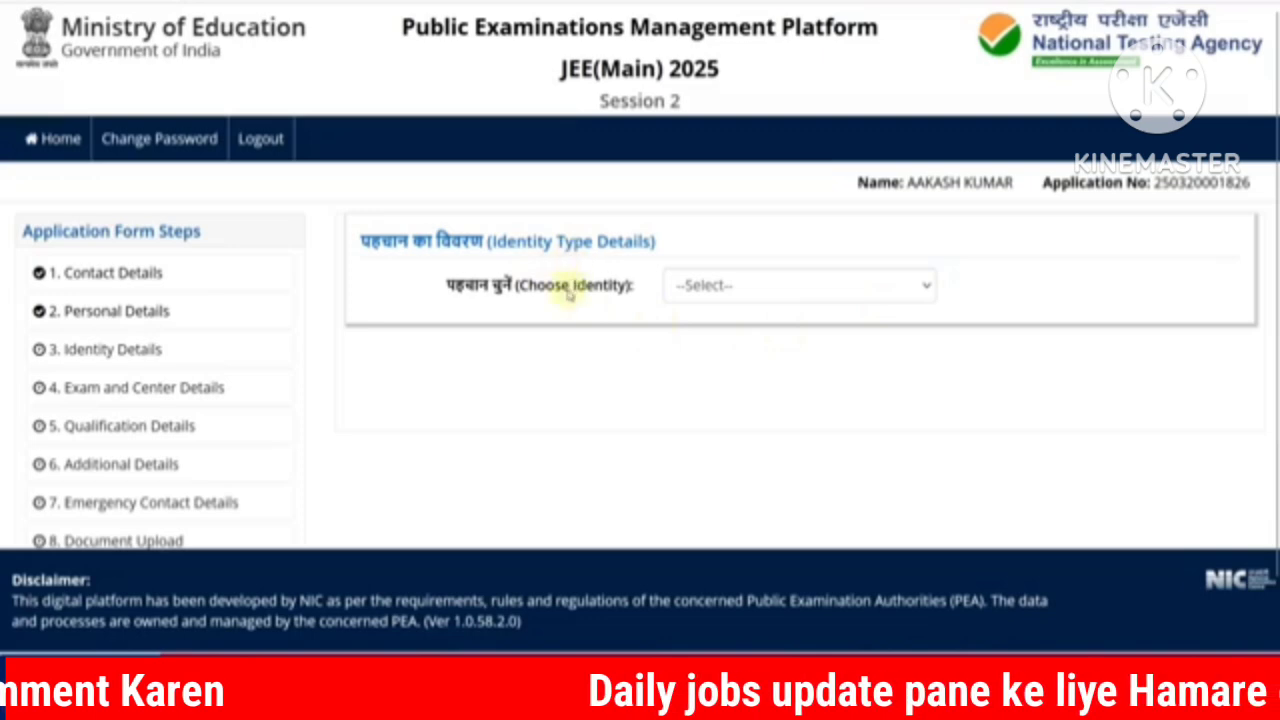
Step: Choose Aadhaar as the identity type and agree to share the Aadhaar number
{"action": "left_click", "coordinate": [692, 286]}
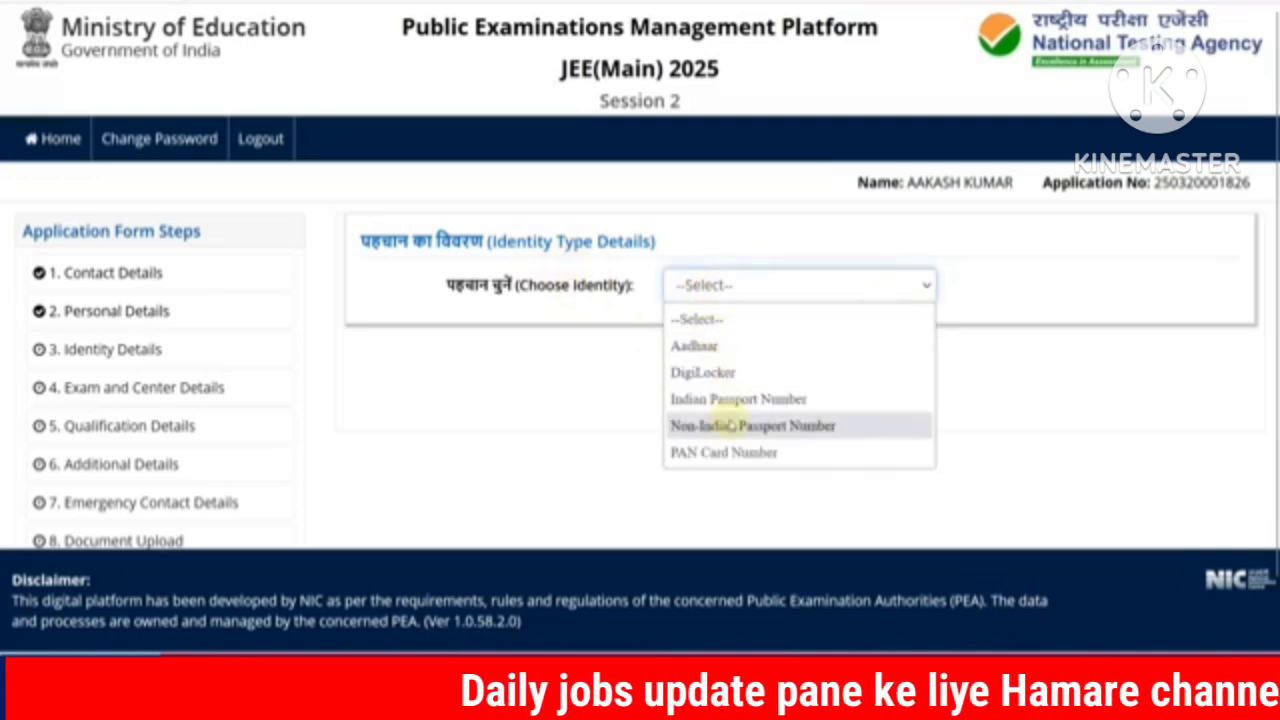
{"action": "left_click", "coordinate": [708, 345]}
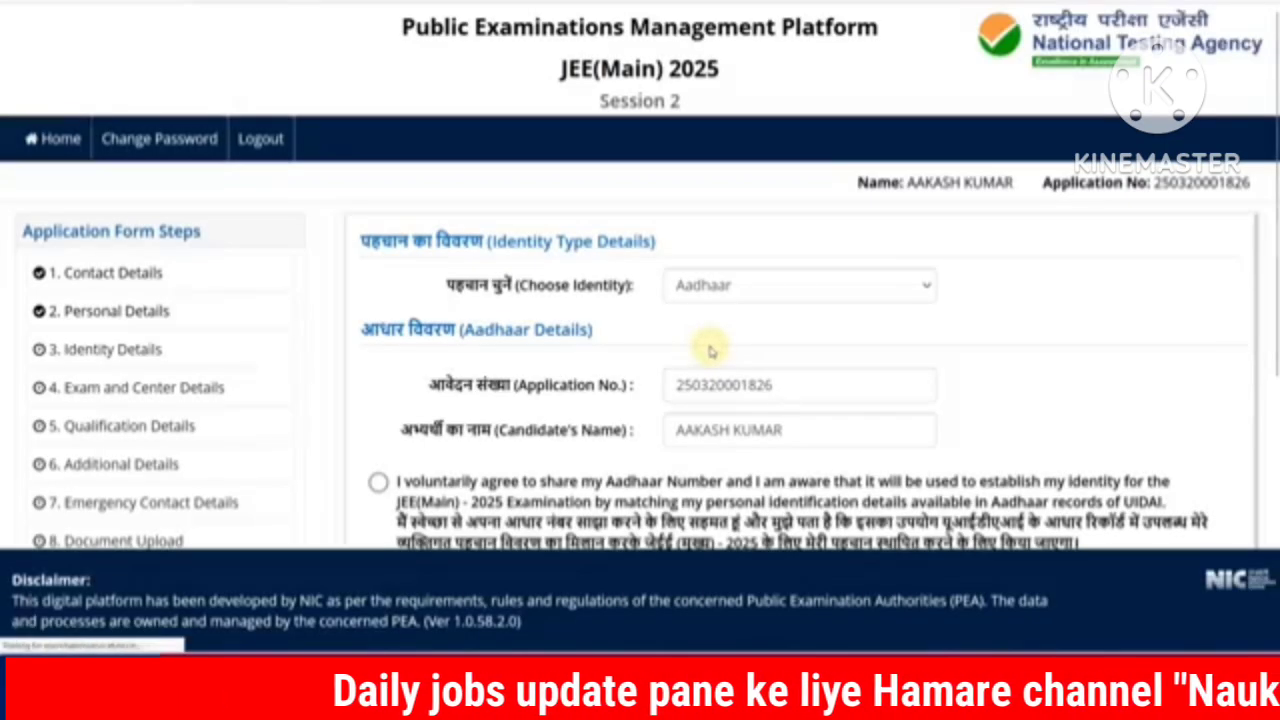
{"action": "scroll", "coordinate": [650, 330], "scroll_direction": "down", "scroll_amount": 2}
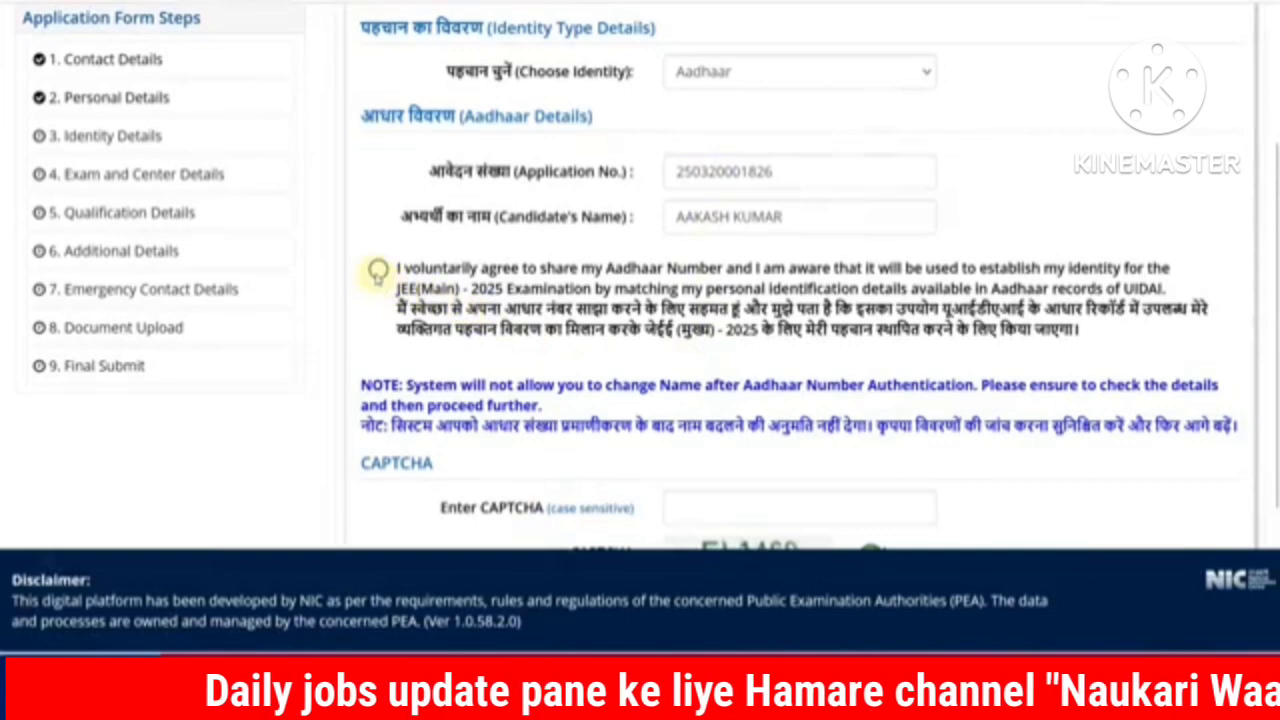
{"action": "left_click", "coordinate": [378, 272]}
{"action": "scroll", "coordinate": [600, 370], "scroll_direction": "down", "scroll_amount": 2}
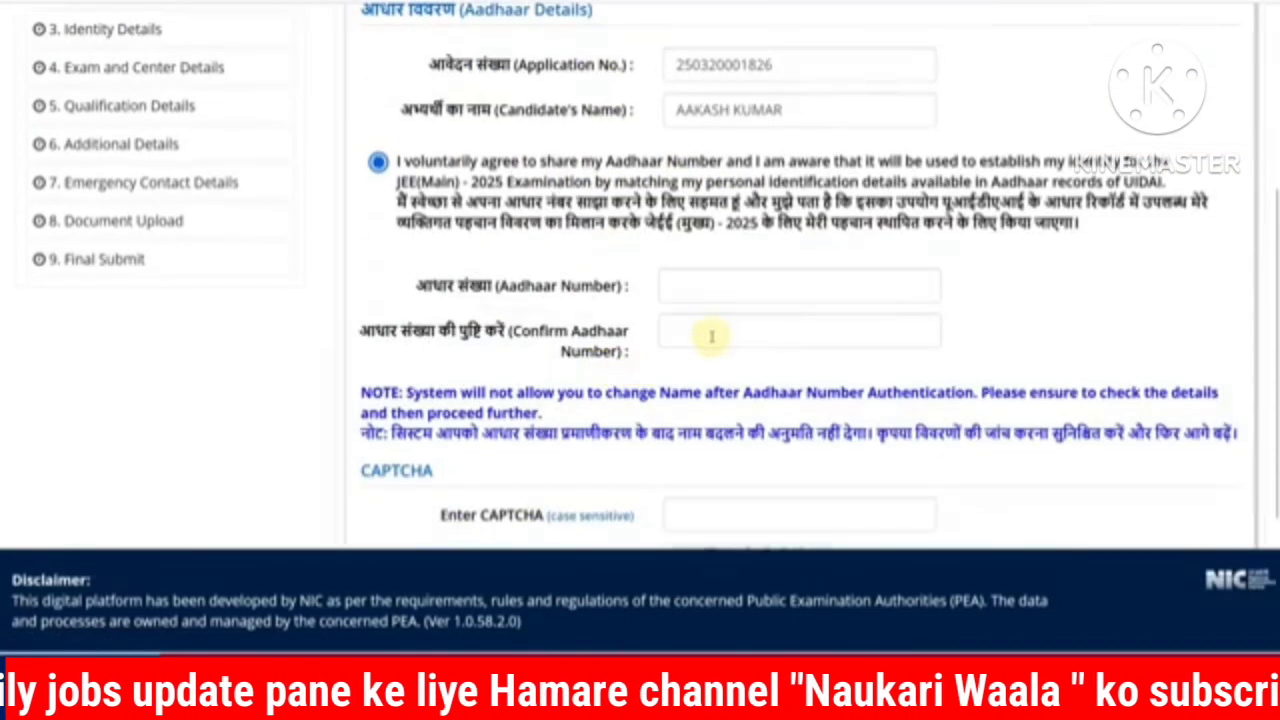
{"action": "scroll", "coordinate": [711, 337], "scroll_direction": "down", "scroll_amount": 2}
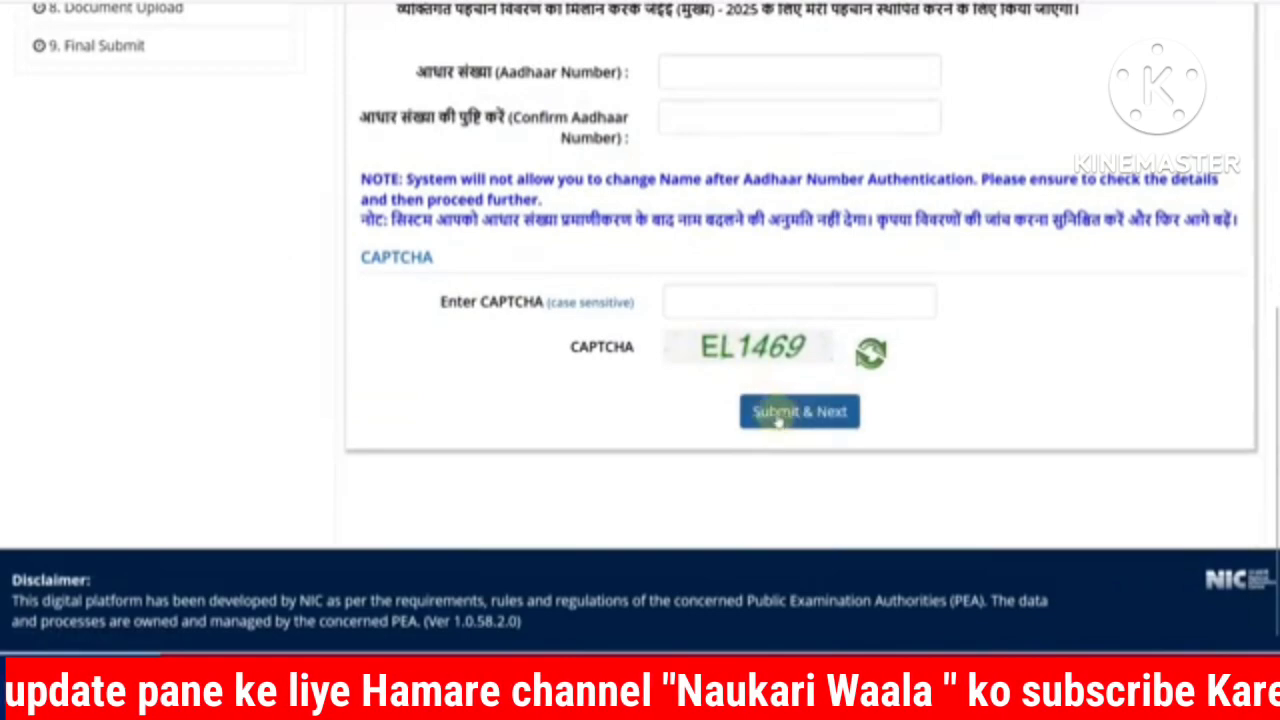
{"action": "scroll", "coordinate": [690, 372], "scroll_direction": "up", "scroll_amount": 3}
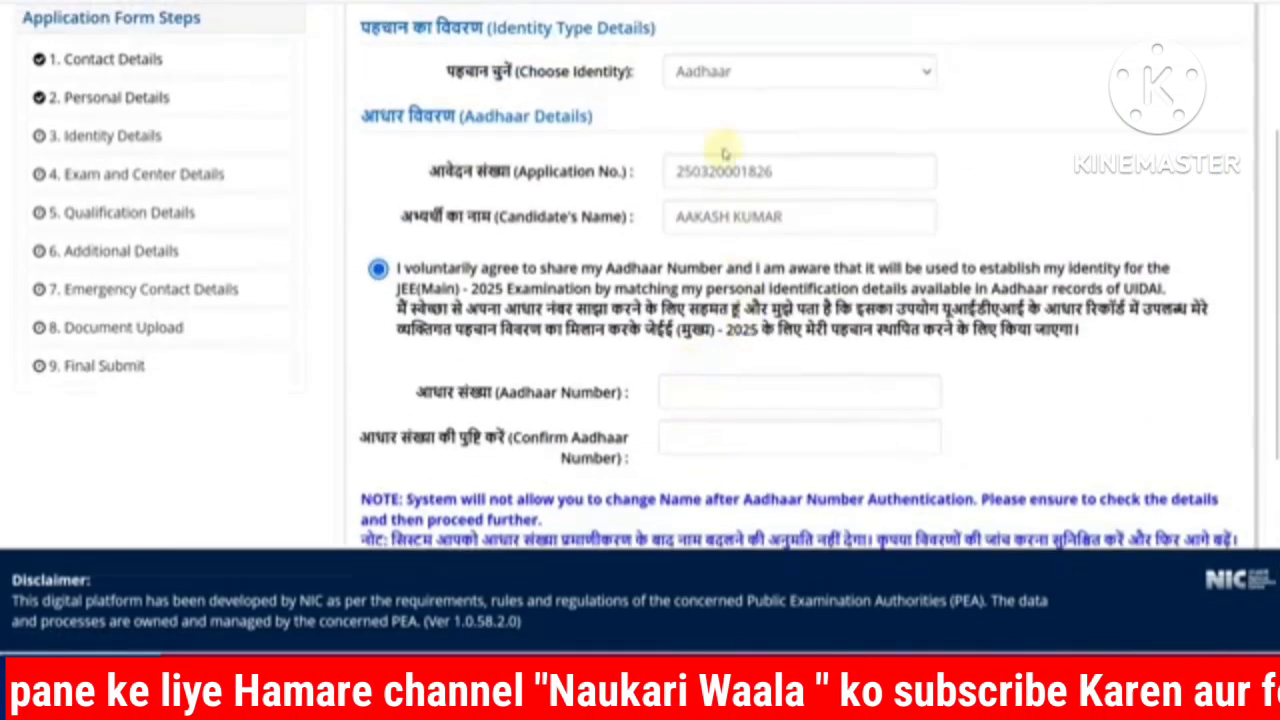
Step: Switch the identity type to DigiLocker and give consent to use it for identification
{"action": "left_click", "coordinate": [714, 86]}
{"action": "left_click", "coordinate": [718, 160]}
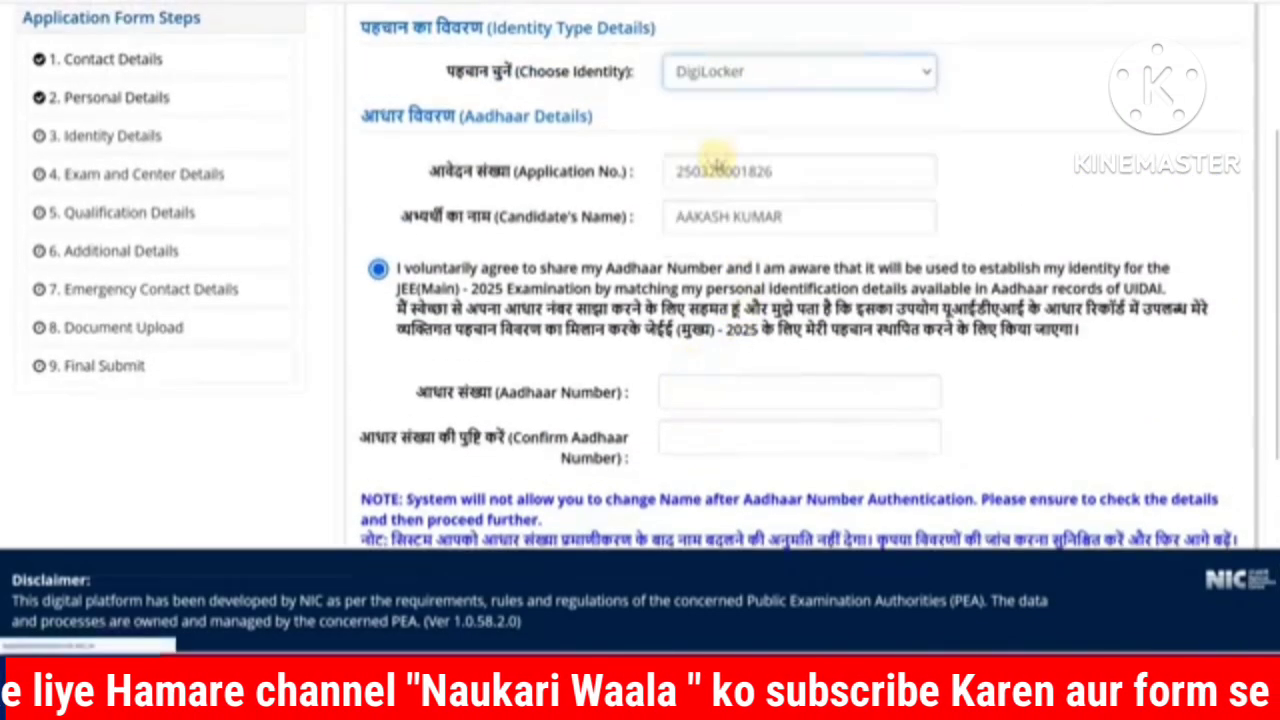
{"action": "scroll", "coordinate": [725, 310], "scroll_direction": "down", "scroll_amount": 2}
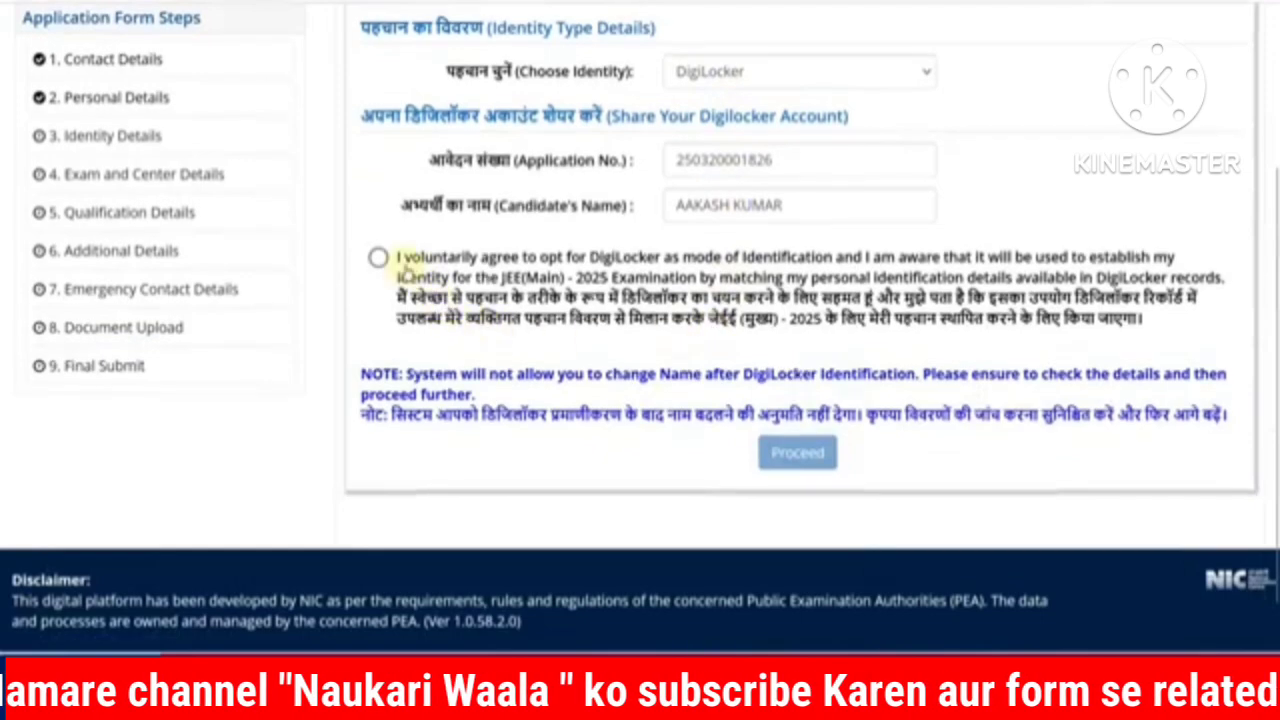
{"action": "left_click", "coordinate": [378, 258]}
{"action": "scroll", "coordinate": [600, 346], "scroll_direction": "down", "scroll_amount": 3}
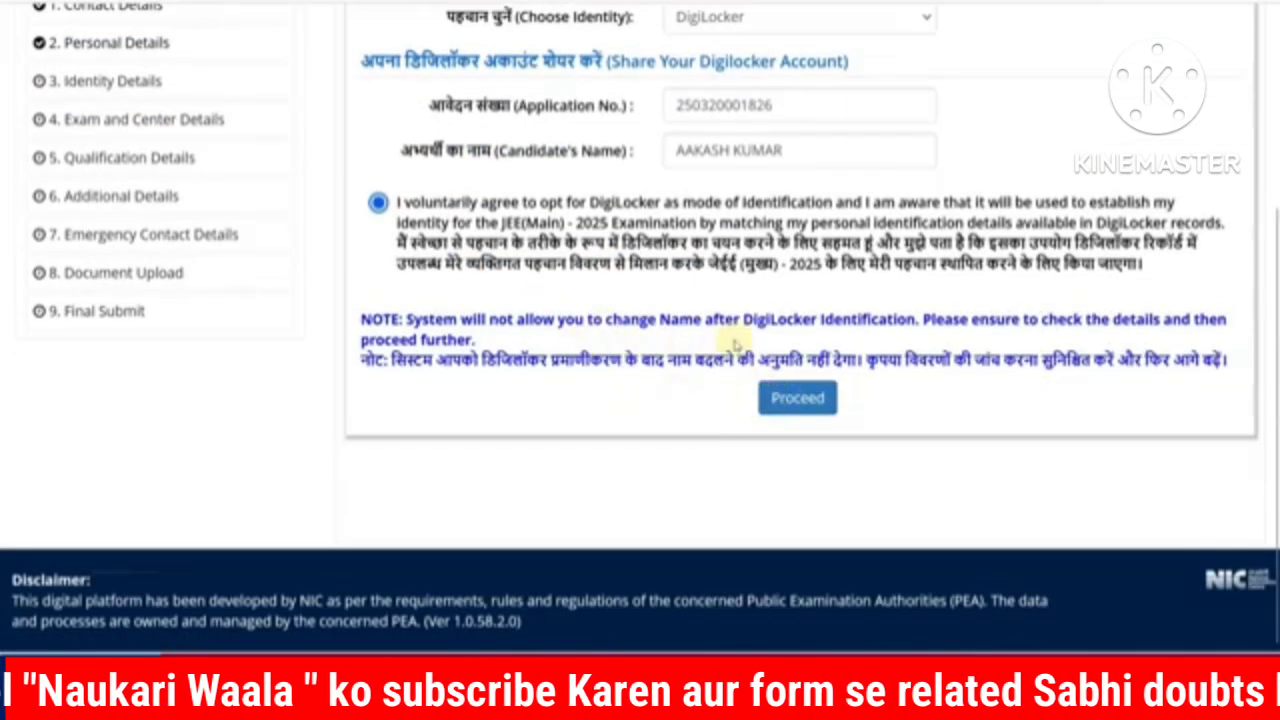
{"action": "left_click_drag", "start_coordinate": [763, 321], "coordinate": [887, 325]}
{"action": "left_click", "coordinate": [910, 329]}
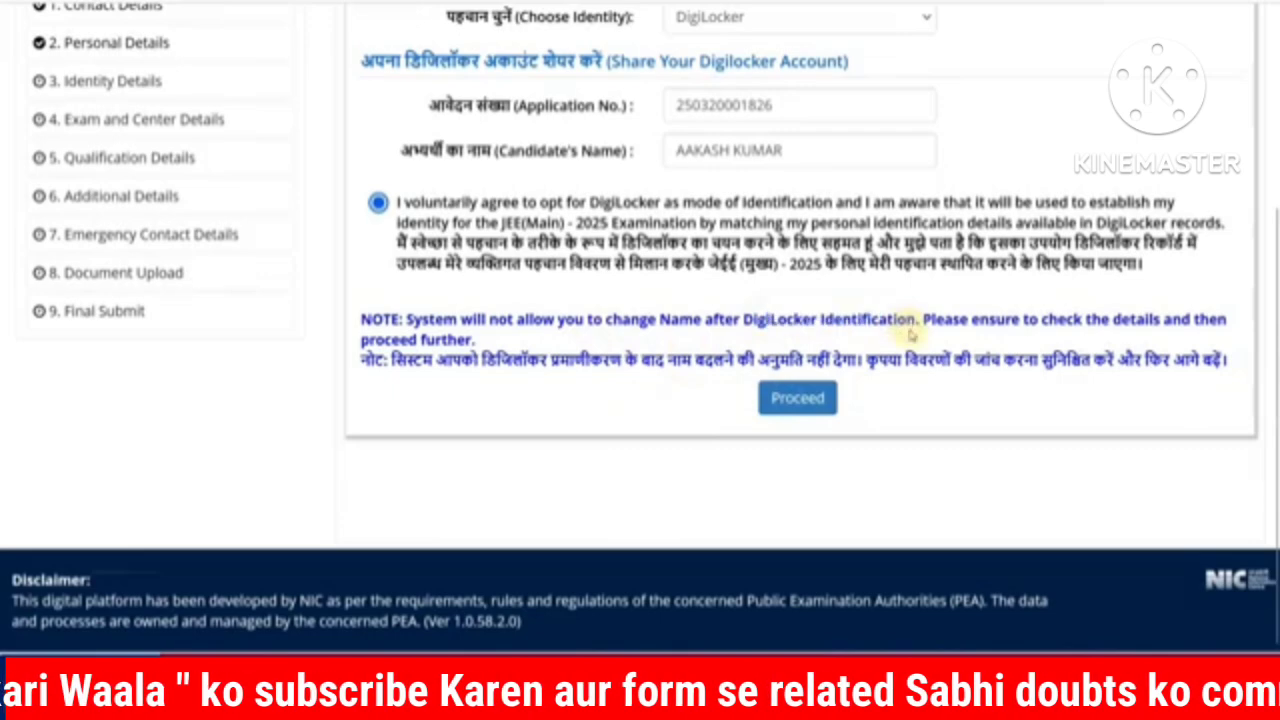
{"action": "scroll", "coordinate": [897, 341], "scroll_direction": "up", "scroll_amount": 2}
Step: Try PAN Card Number as the identity type, then switch back to Aadhaar
{"action": "left_click", "coordinate": [752, 123]}
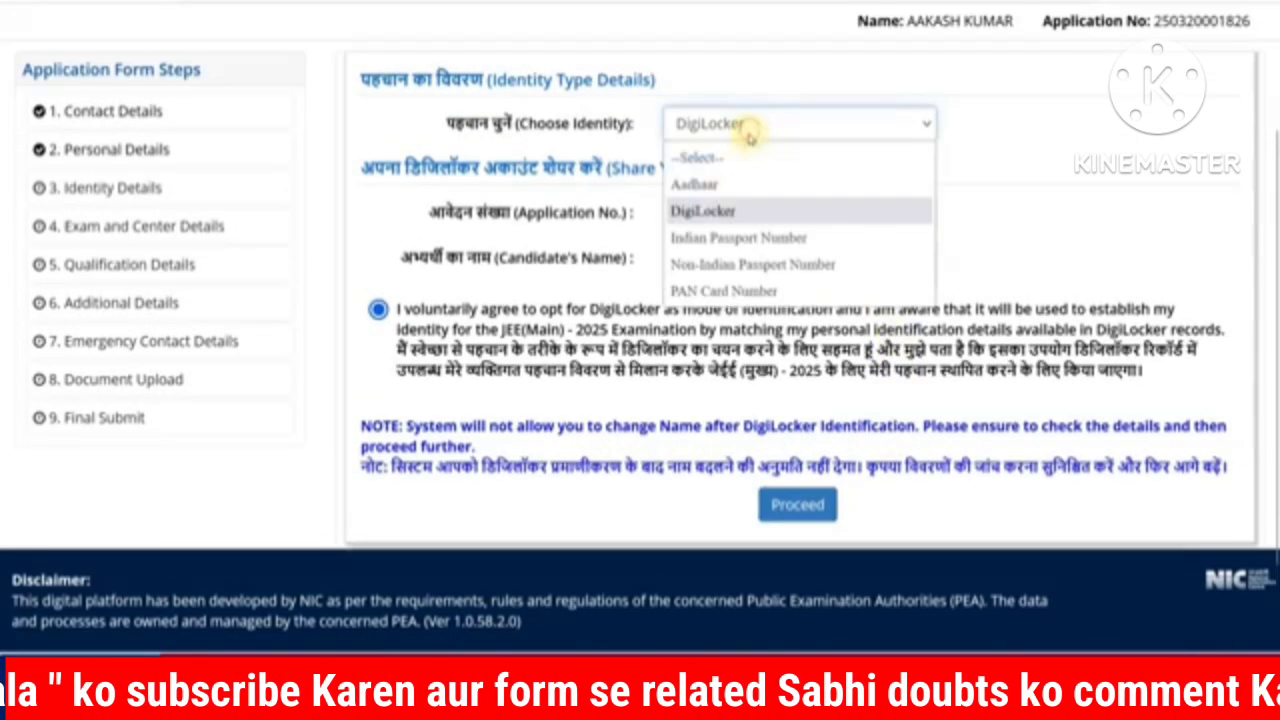
{"action": "left_click", "coordinate": [742, 290]}
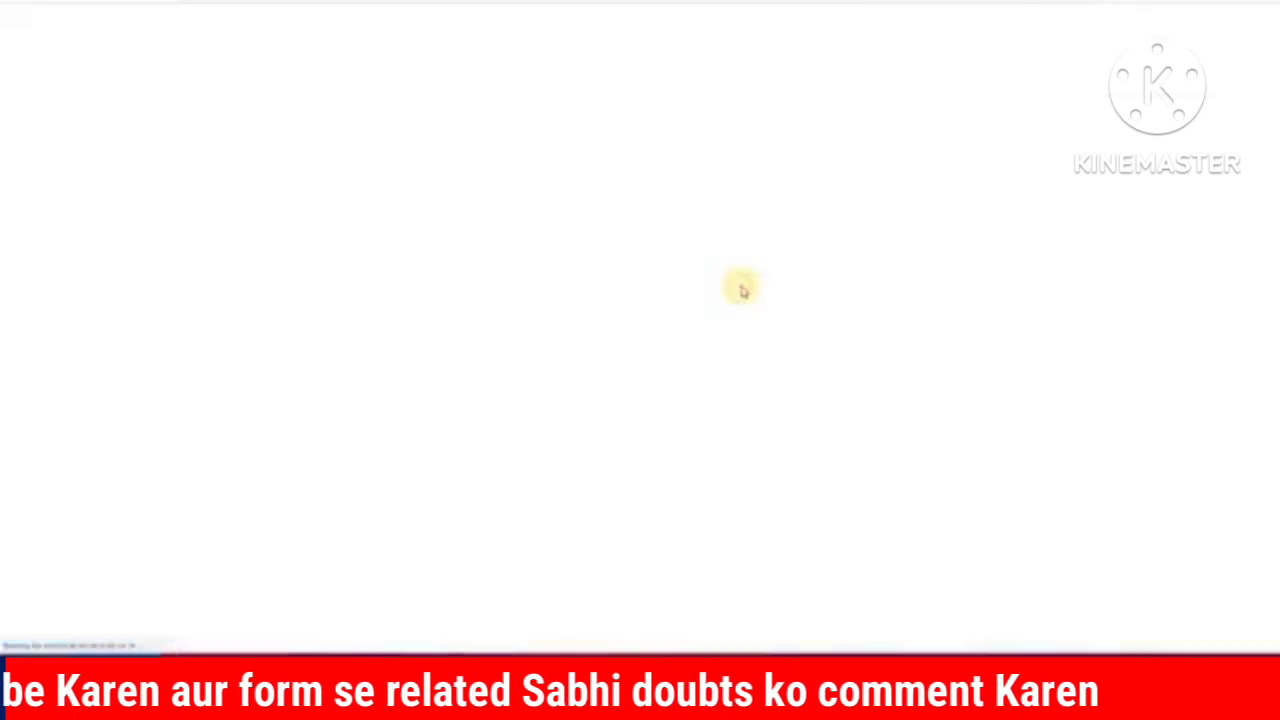
{"action": "scroll", "coordinate": [745, 285], "scroll_direction": "down", "scroll_amount": 2}
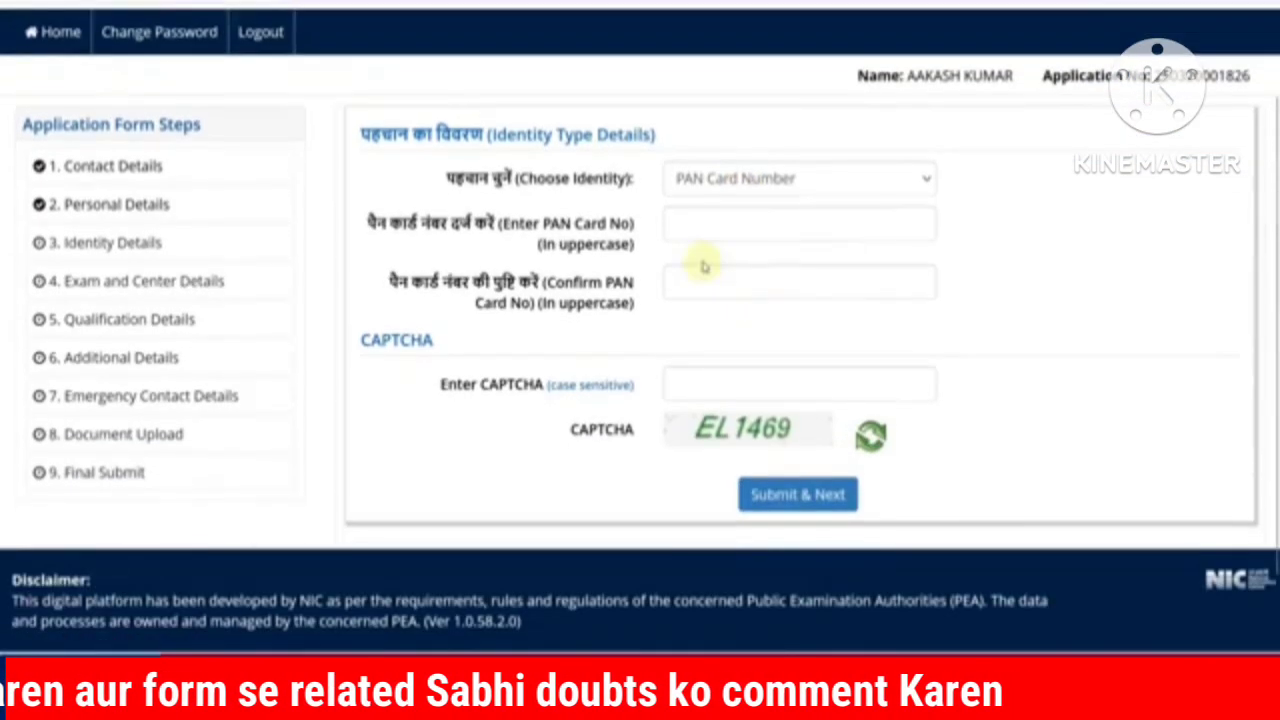
{"action": "left_click", "coordinate": [751, 178]}
{"action": "left_click", "coordinate": [737, 240]}
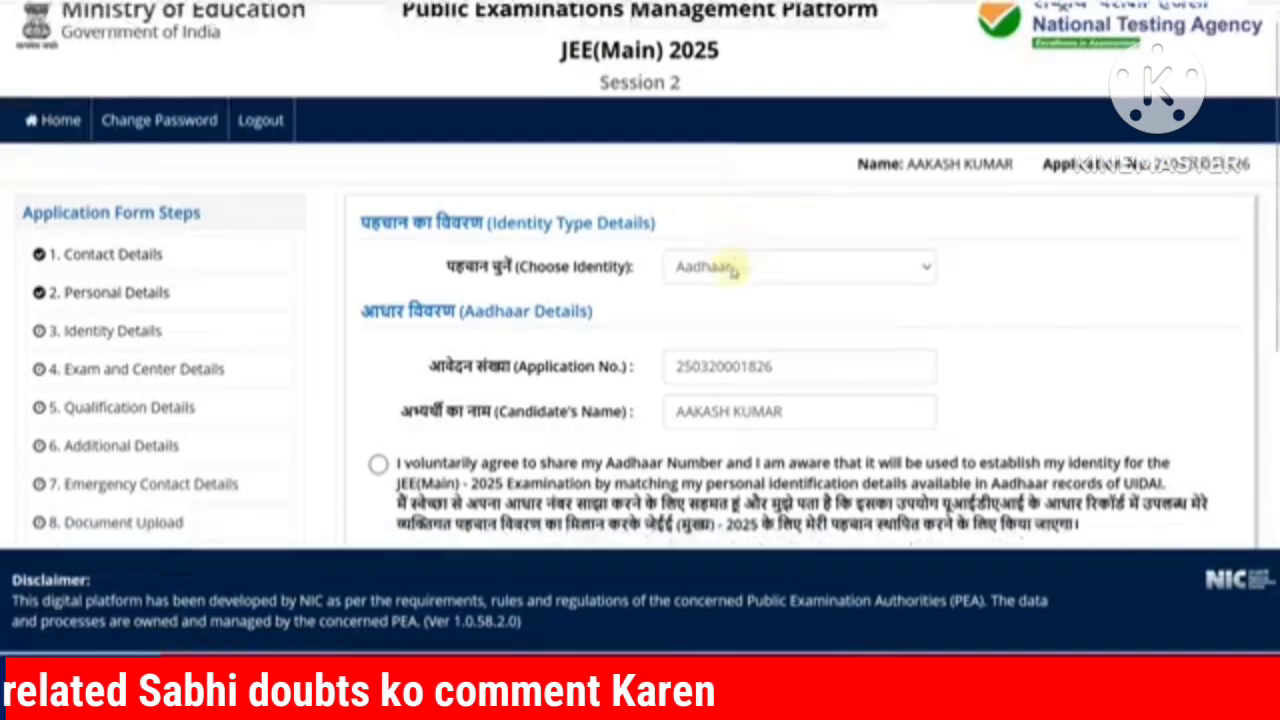
{"action": "scroll", "coordinate": [731, 270], "scroll_direction": "down", "scroll_amount": 3}
{"action": "scroll", "coordinate": [731, 272], "scroll_direction": "down", "scroll_amount": 2}
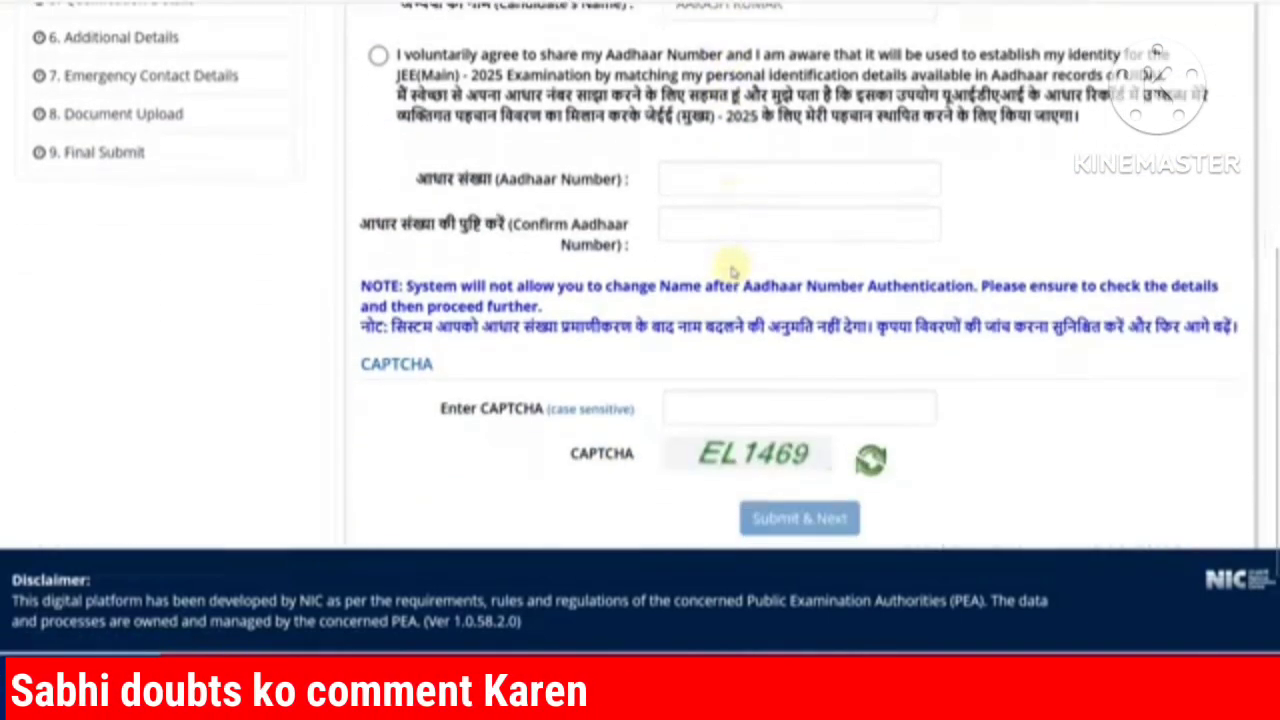
{"action": "scroll", "coordinate": [731, 272], "scroll_direction": "up", "scroll_amount": 2}
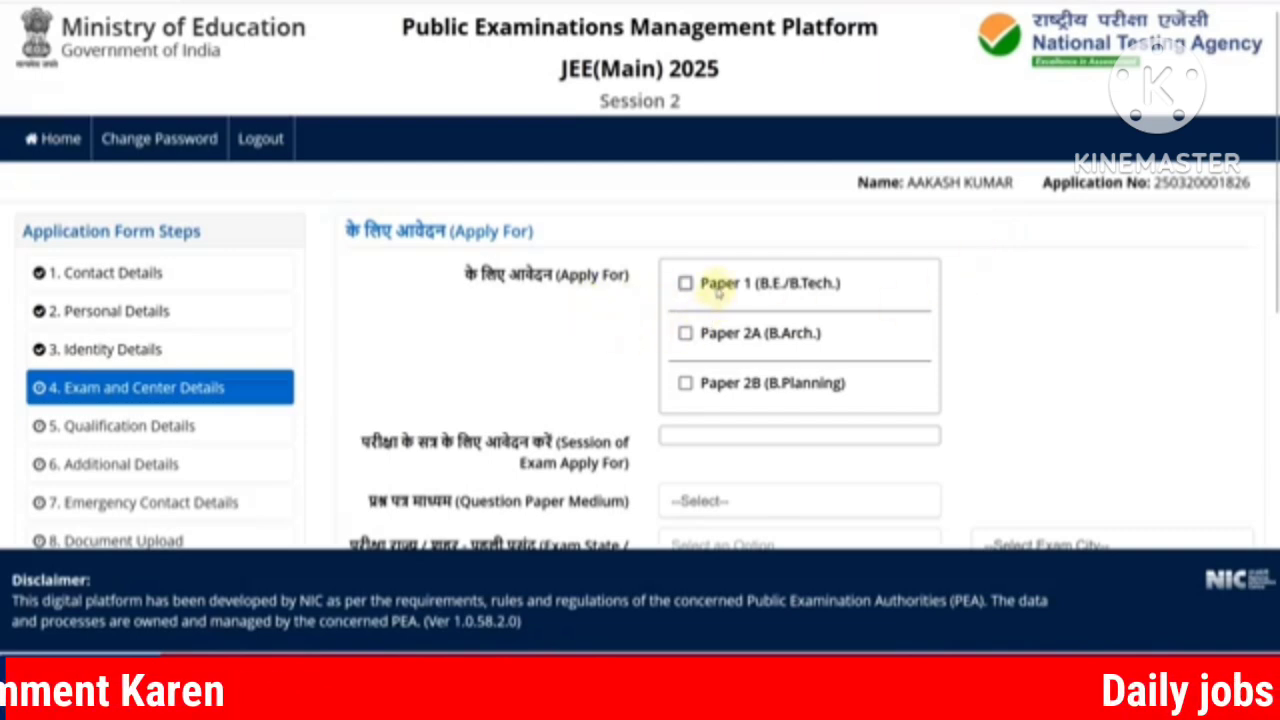
Step: Apply for Paper 1 (B.E./B.Tech.) with English as the question paper medium
{"action": "left_click", "coordinate": [686, 284]}
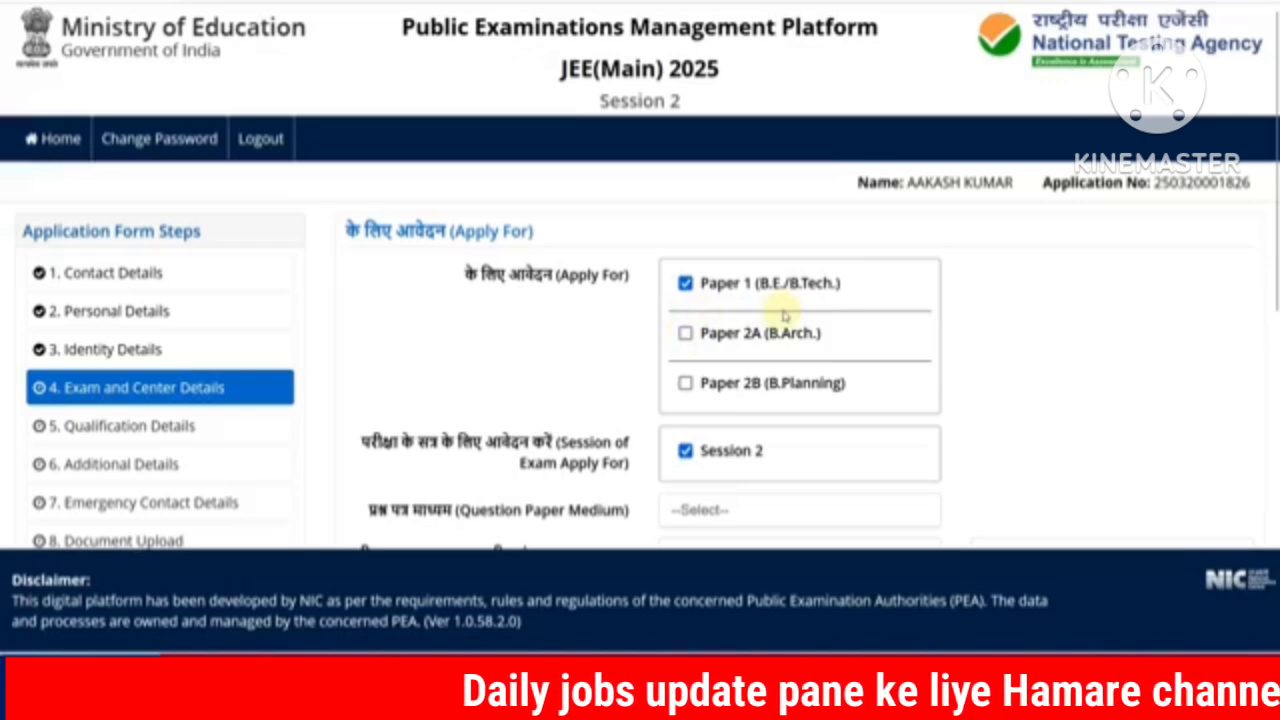
{"action": "scroll", "coordinate": [784, 316], "scroll_direction": "down", "scroll_amount": 3}
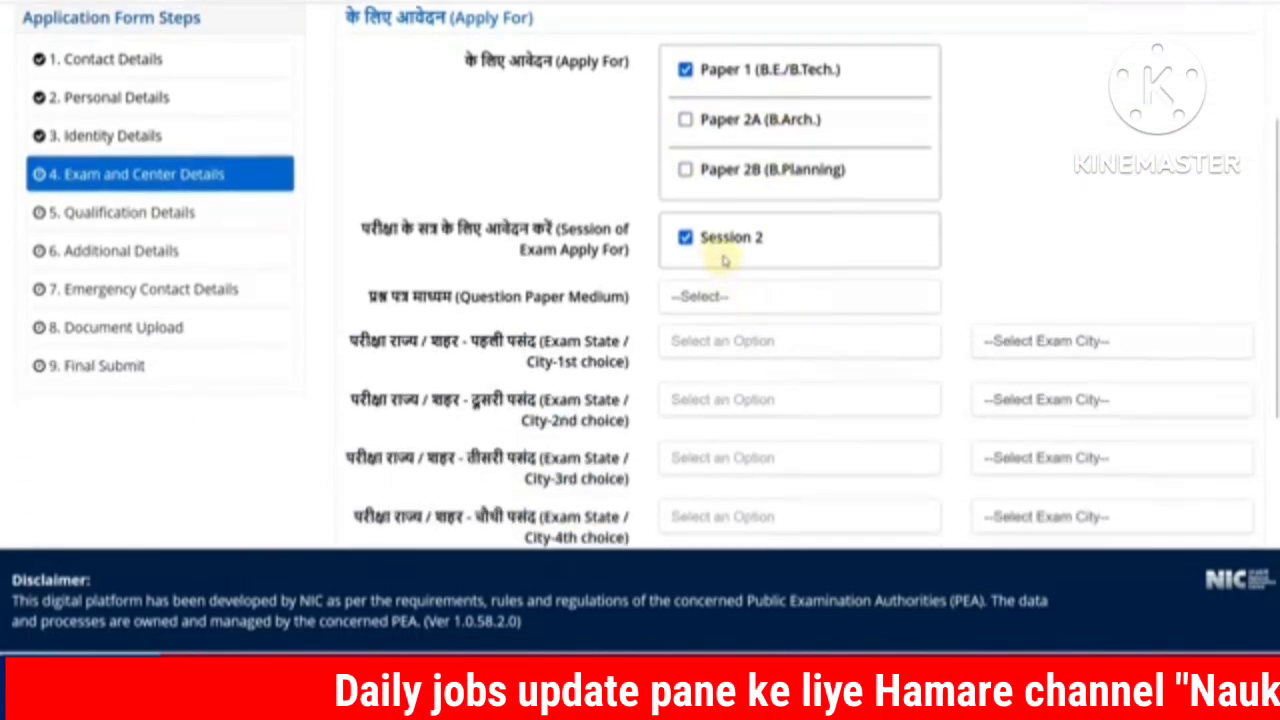
{"action": "scroll", "coordinate": [724, 260], "scroll_direction": "down", "scroll_amount": 2}
{"action": "left_click", "coordinate": [698, 190]}
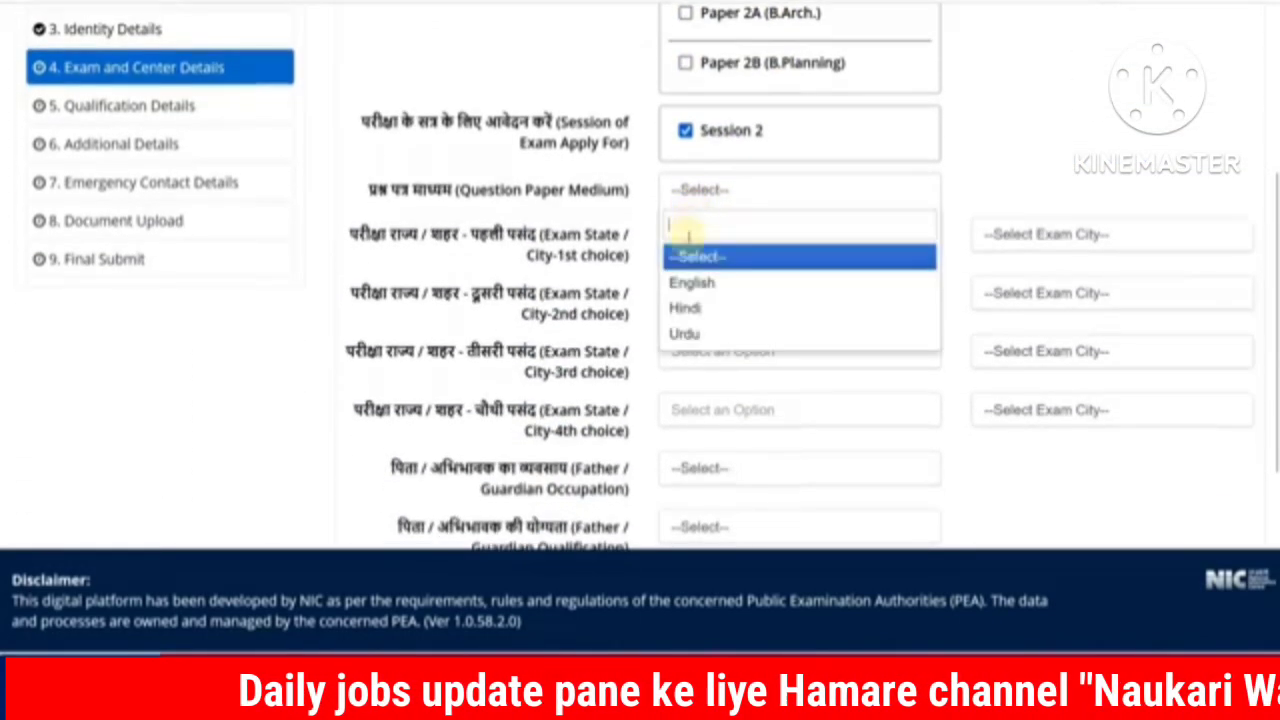
{"action": "left_click", "coordinate": [690, 283]}
Step: Set RAJASTHAN as all four exam centre states, with ALWAR as the 1st-choice city
{"action": "left_click", "coordinate": [719, 245]}
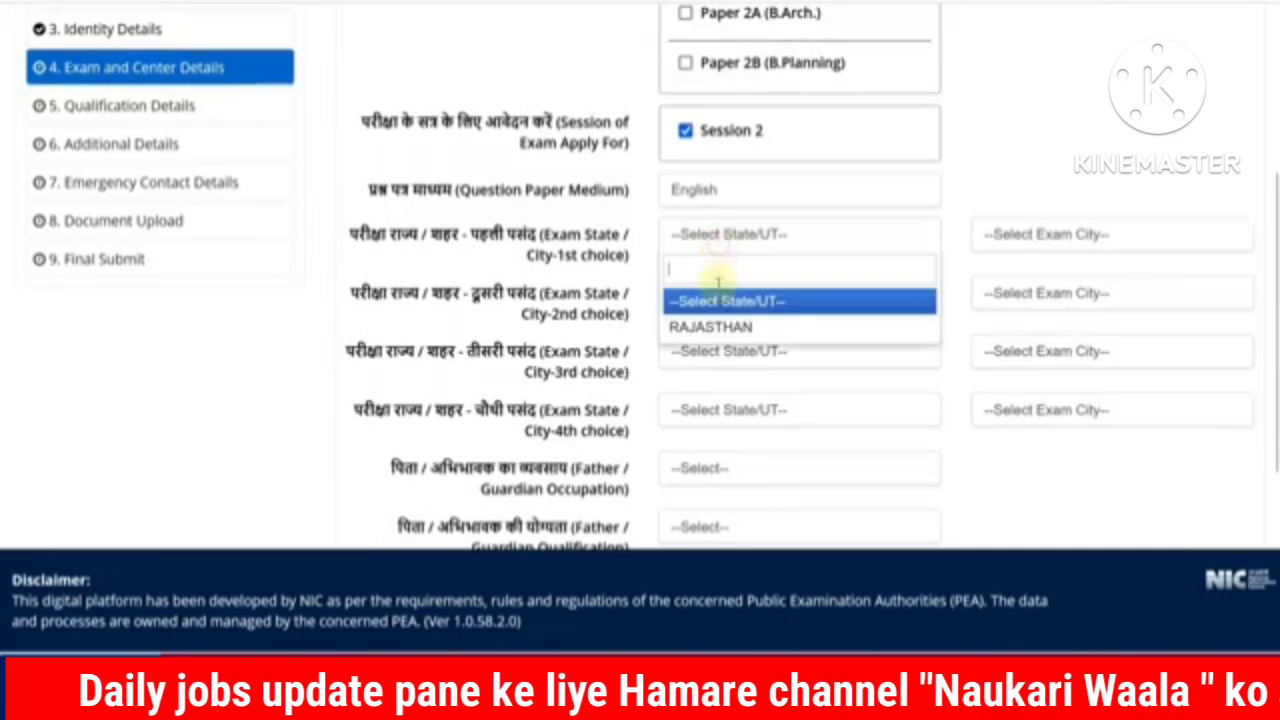
{"action": "left_click", "coordinate": [706, 323]}
{"action": "left_click", "coordinate": [1047, 248]}
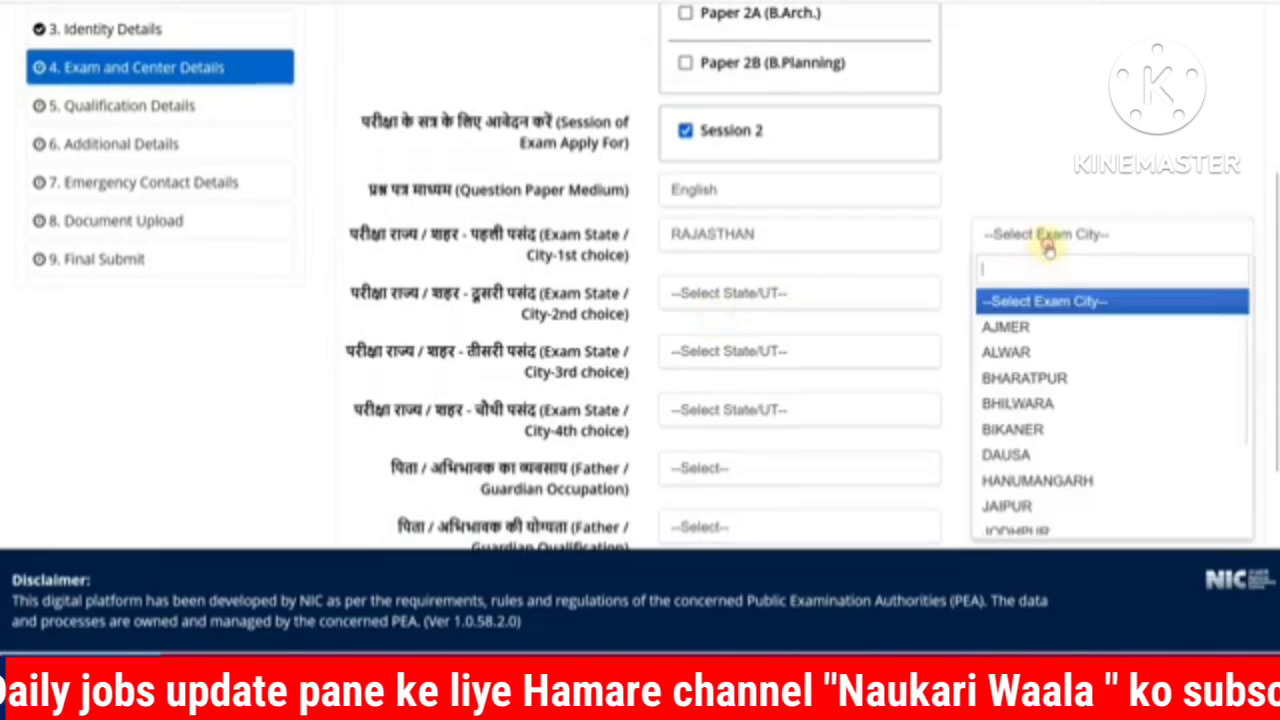
{"action": "left_click", "coordinate": [1006, 352]}
{"action": "left_click", "coordinate": [812, 295]}
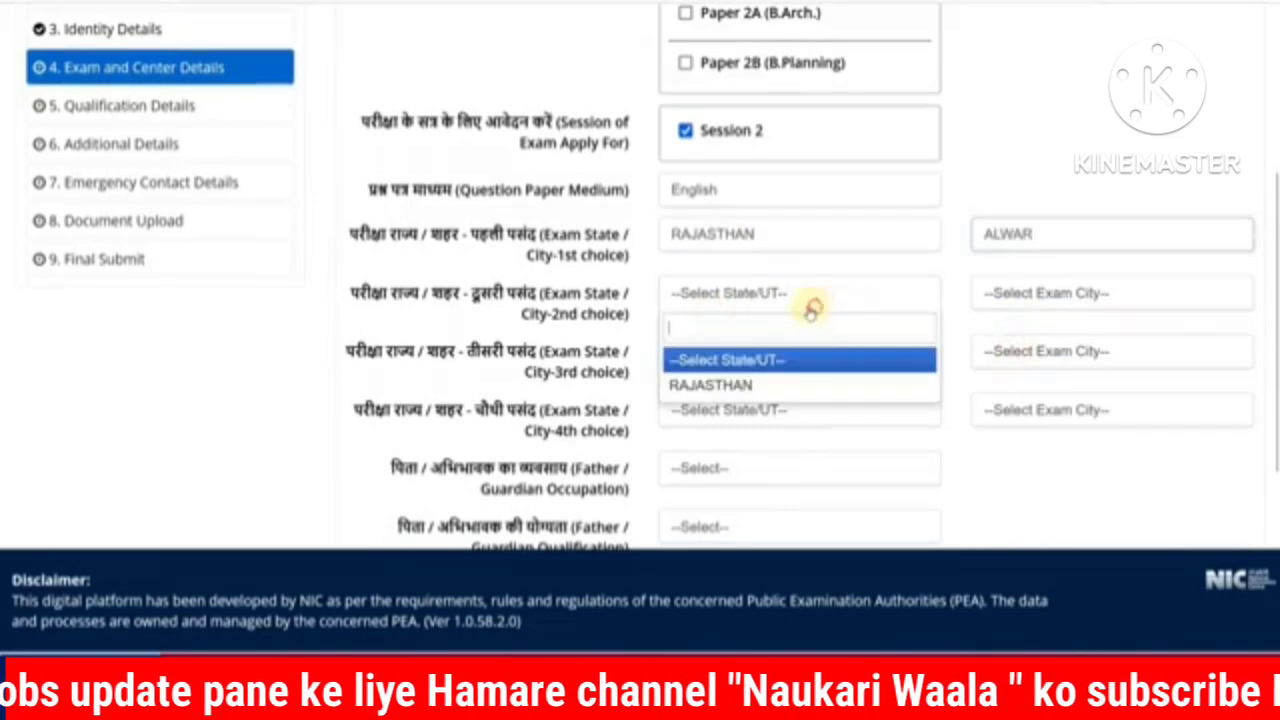
{"action": "left_click", "coordinate": [772, 384]}
{"action": "left_click", "coordinate": [760, 351]}
{"action": "left_click", "coordinate": [735, 440]}
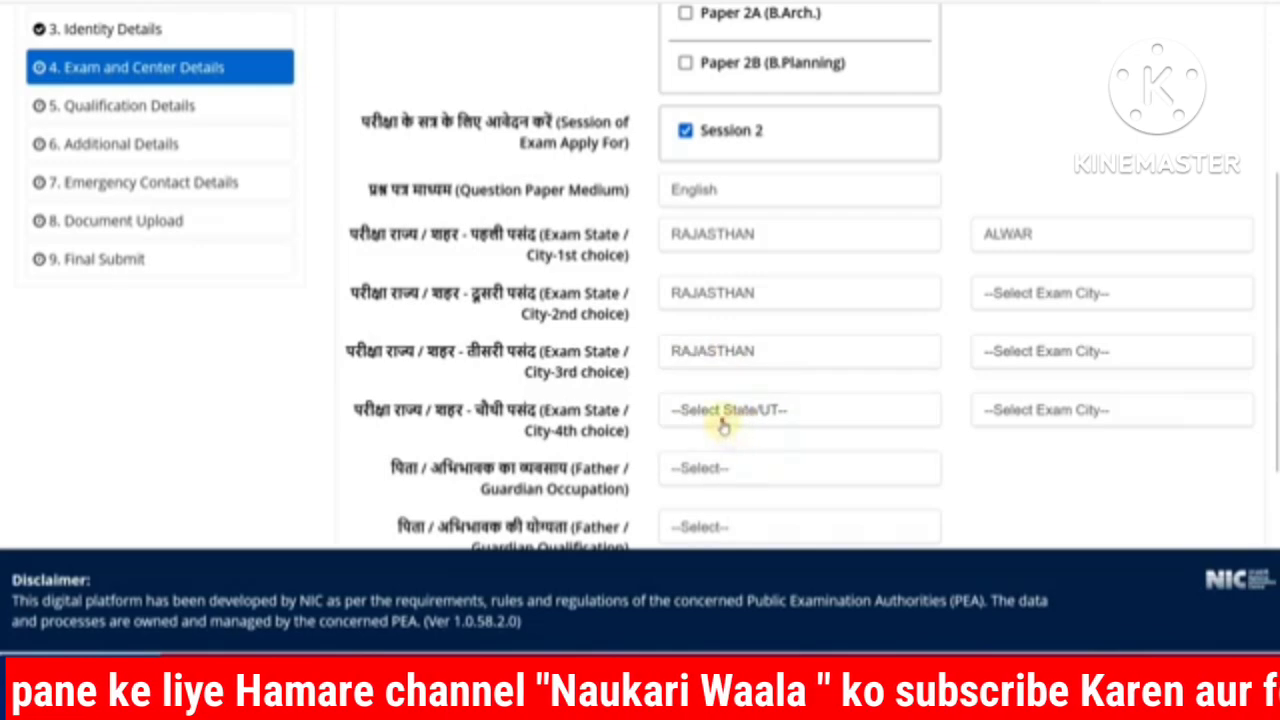
{"action": "left_click", "coordinate": [723, 420]}
{"action": "left_click", "coordinate": [728, 498]}
Step: Pick BHARATPUR, AJMER and DAUSA as the 2nd, 3rd and 4th-choice exam cities
{"action": "left_click", "coordinate": [1068, 293]}
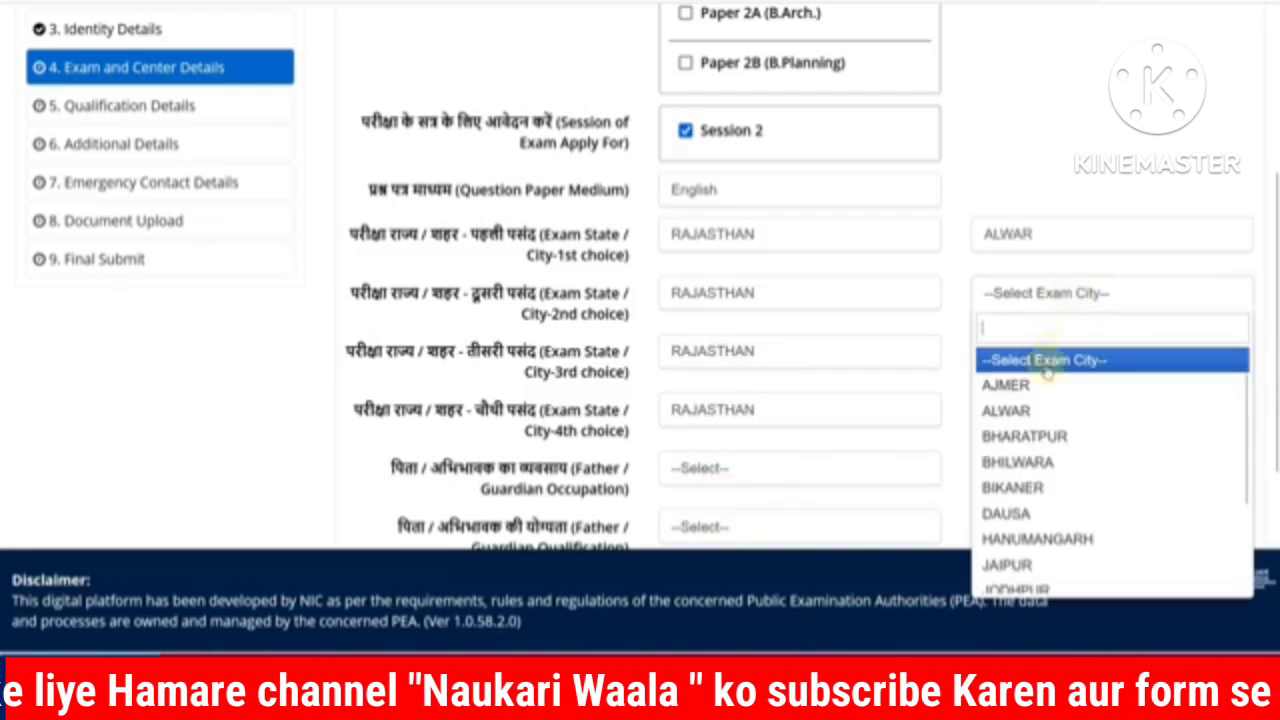
{"action": "left_click", "coordinate": [1024, 436]}
{"action": "left_click", "coordinate": [1045, 351]}
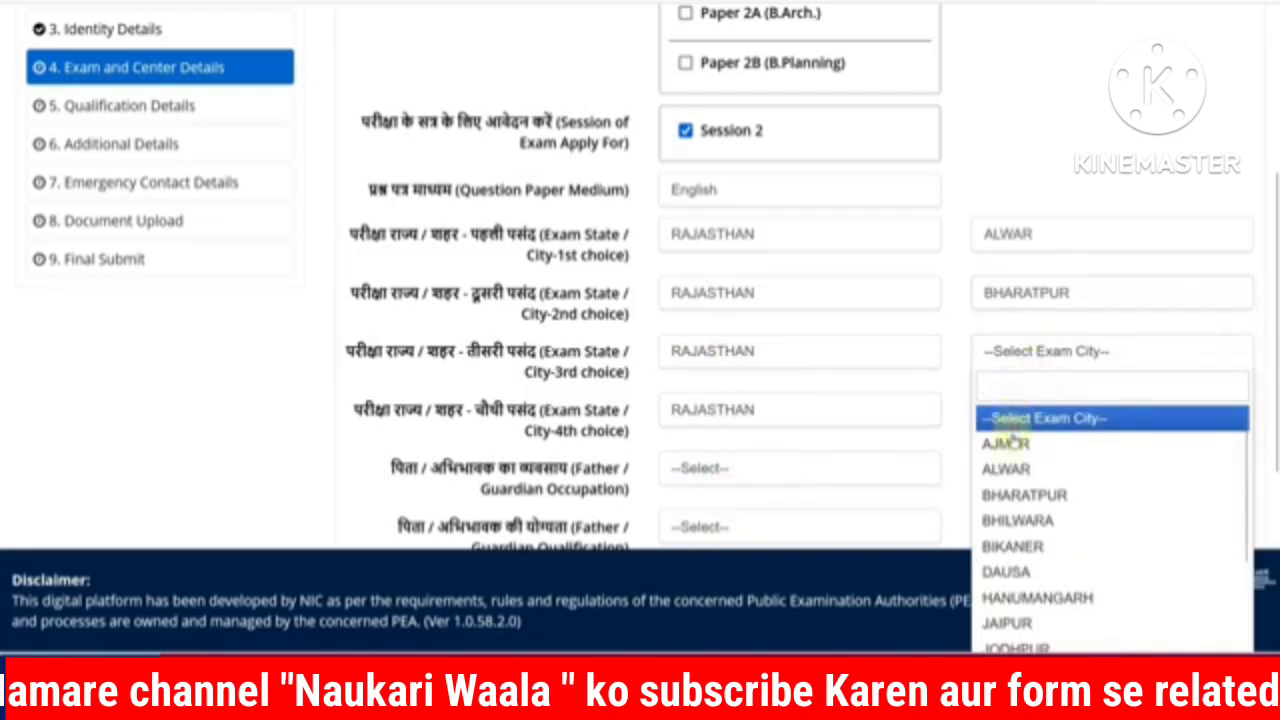
{"action": "left_click", "coordinate": [1010, 443]}
{"action": "left_click", "coordinate": [1010, 408]}
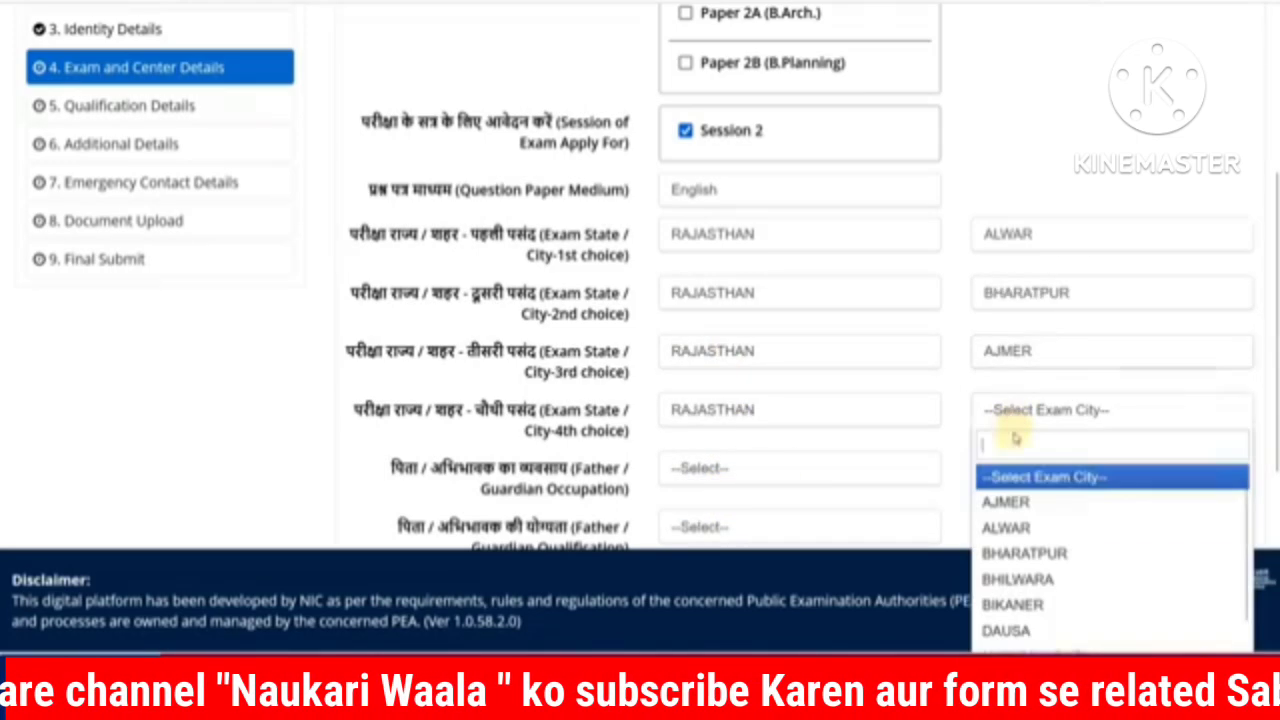
{"action": "left_click", "coordinate": [1005, 630]}
Step: Set father's occupation to PRIVATE SERVICE and qualification to POST GRADUATE
{"action": "scroll", "coordinate": [923, 417], "scroll_direction": "down", "scroll_amount": 2}
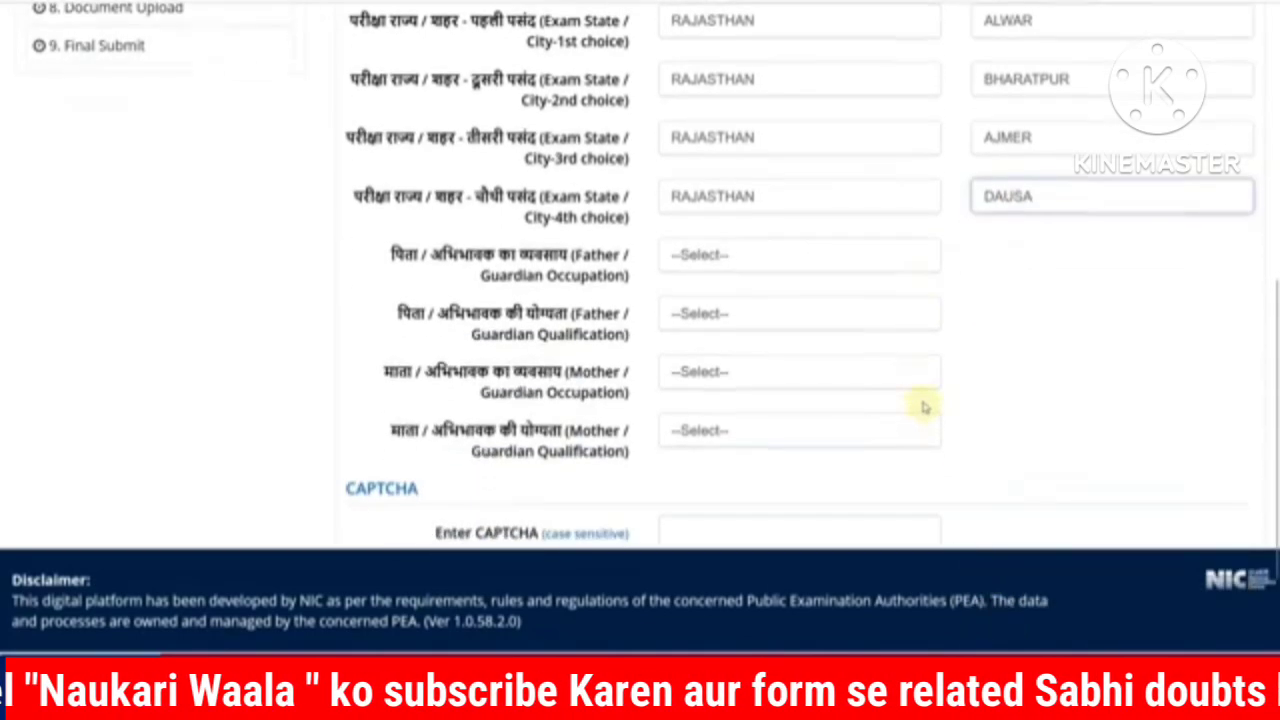
{"action": "left_click", "coordinate": [694, 257]}
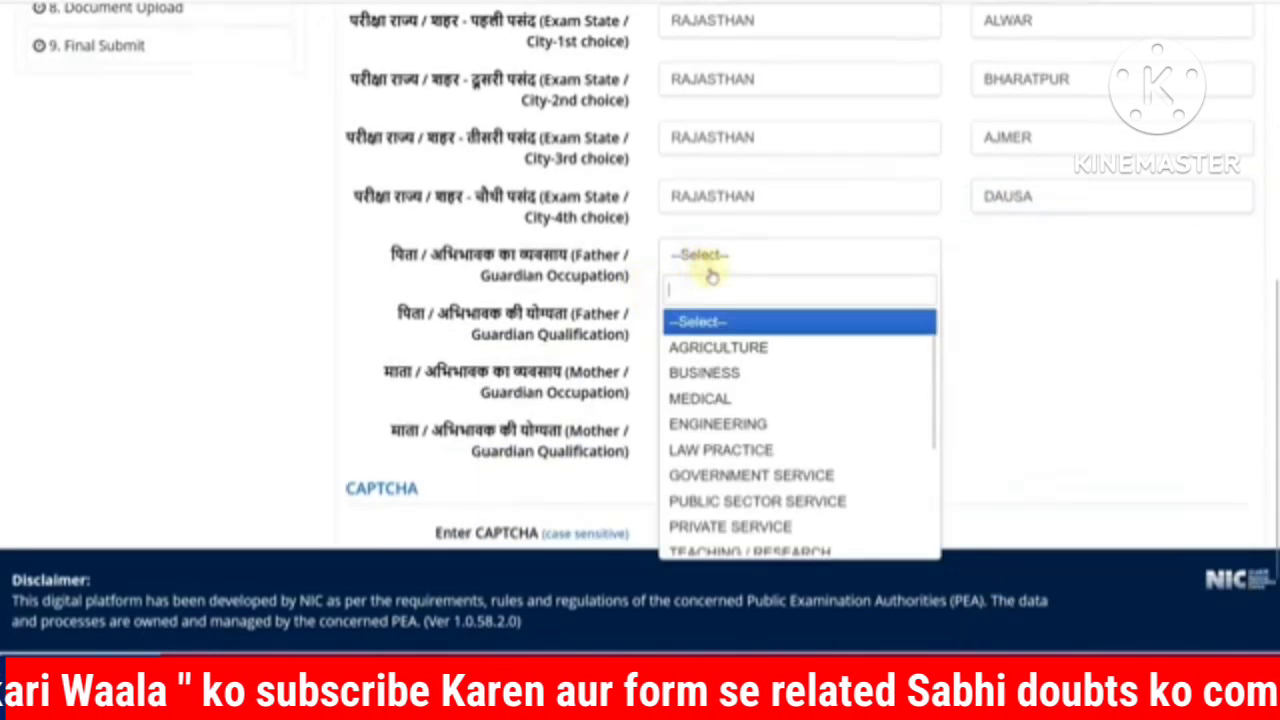
{"action": "scroll", "coordinate": [737, 446], "scroll_direction": "down", "scroll_amount": 1}
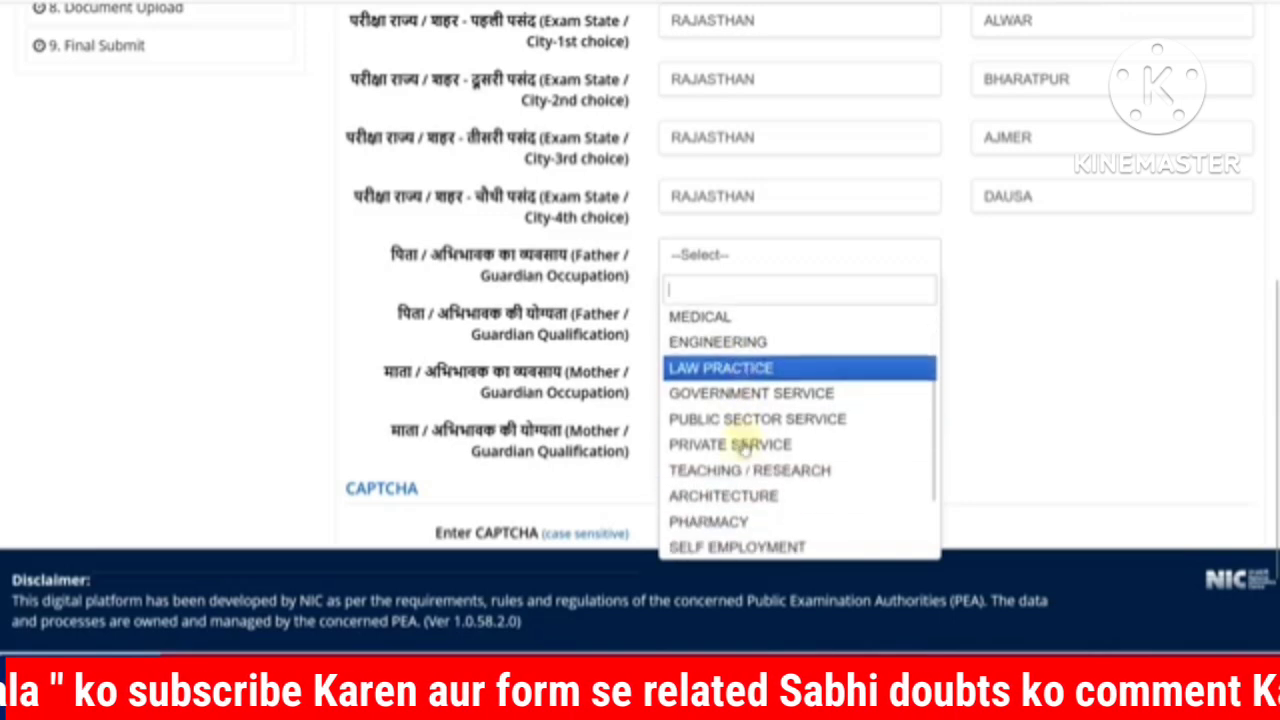
{"action": "left_click", "coordinate": [752, 446]}
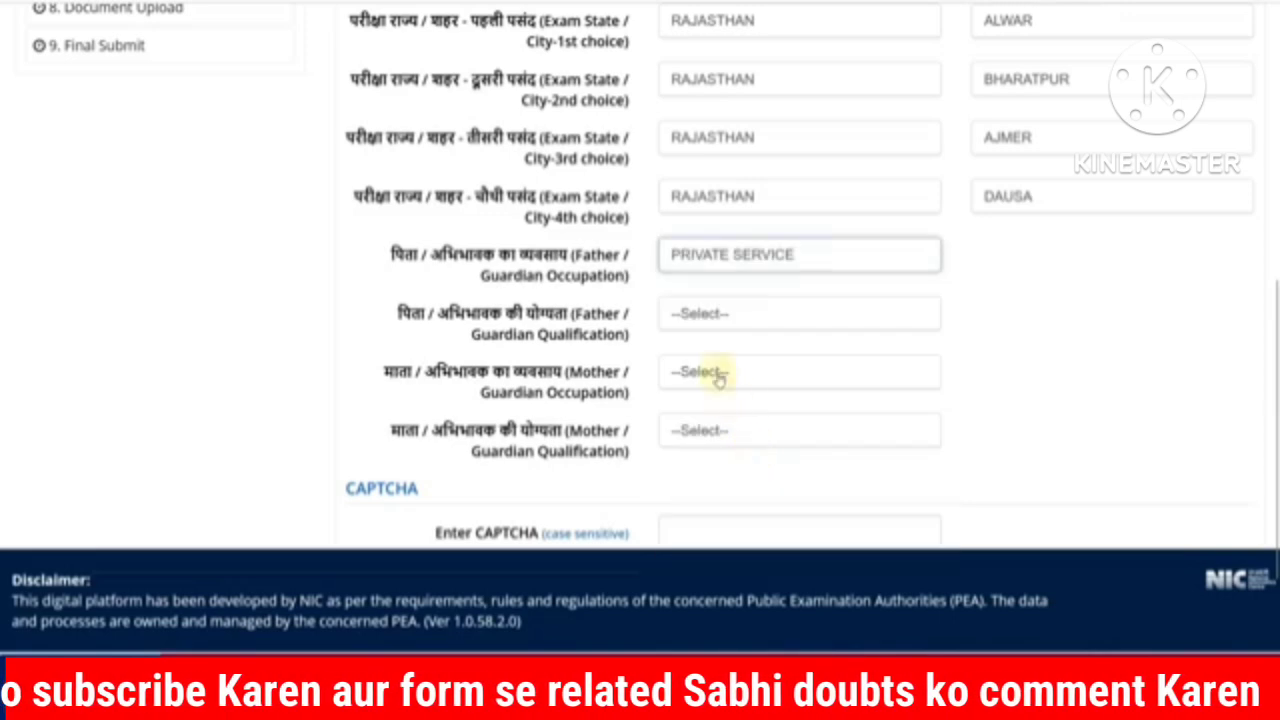
{"action": "left_click", "coordinate": [689, 316]}
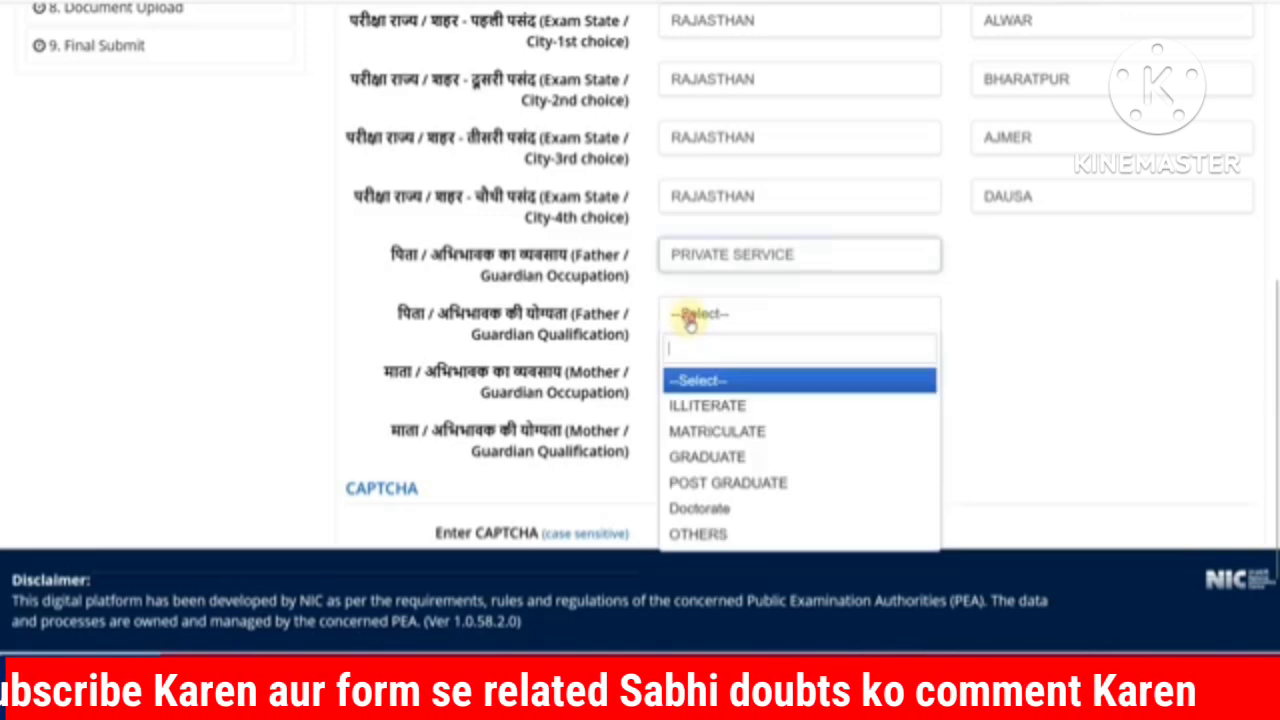
{"action": "left_click", "coordinate": [727, 482]}
Step: Set mother's occupation to OTHERS (INCLUDING HOUSE WIFE) and qualification to GRADUATE
{"action": "scroll", "coordinate": [711, 405], "scroll_direction": "down", "scroll_amount": 1}
{"action": "left_click", "coordinate": [693, 272]}
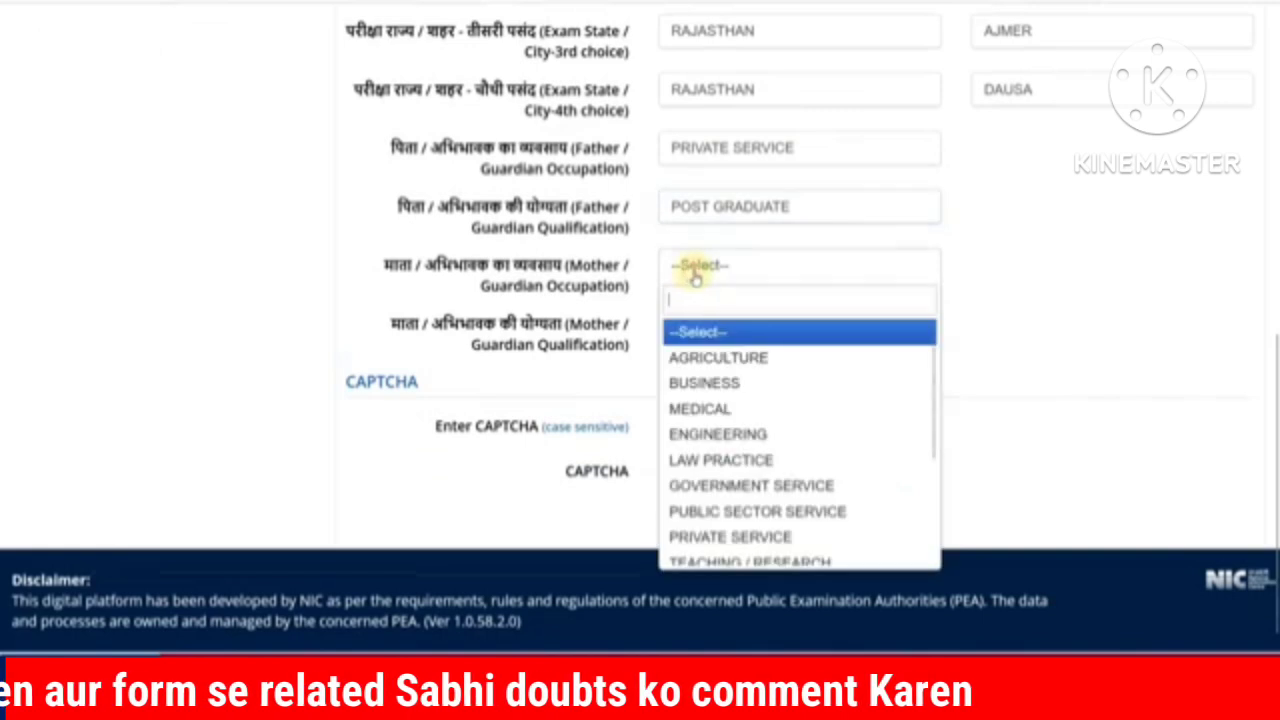
{"action": "scroll", "coordinate": [715, 390], "scroll_direction": "down", "scroll_amount": 3}
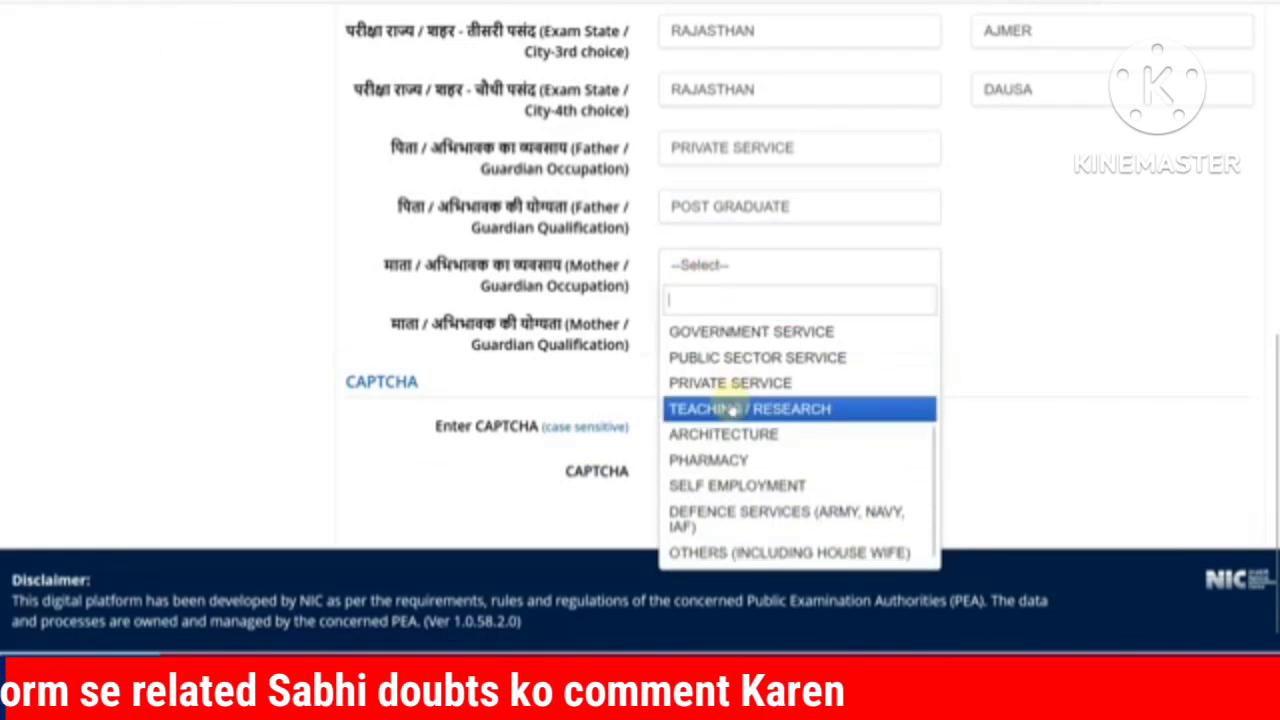
{"action": "left_click", "coordinate": [741, 553]}
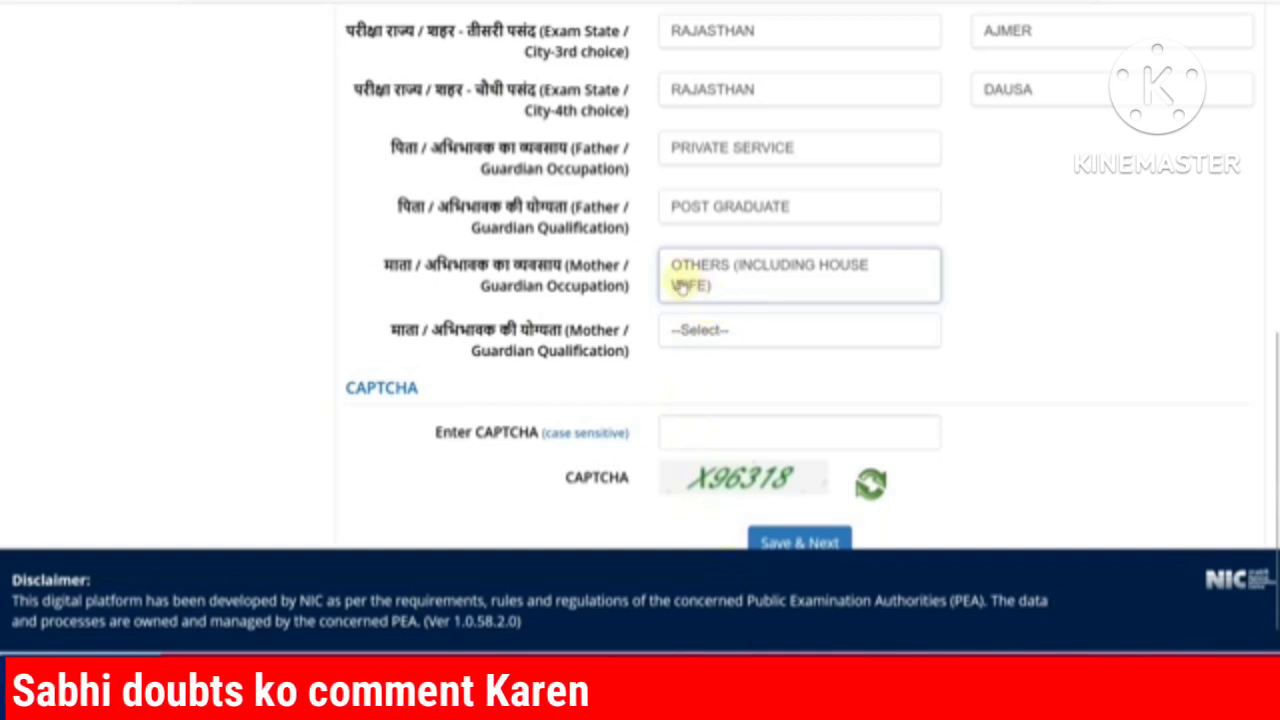
{"action": "left_click", "coordinate": [693, 332]}
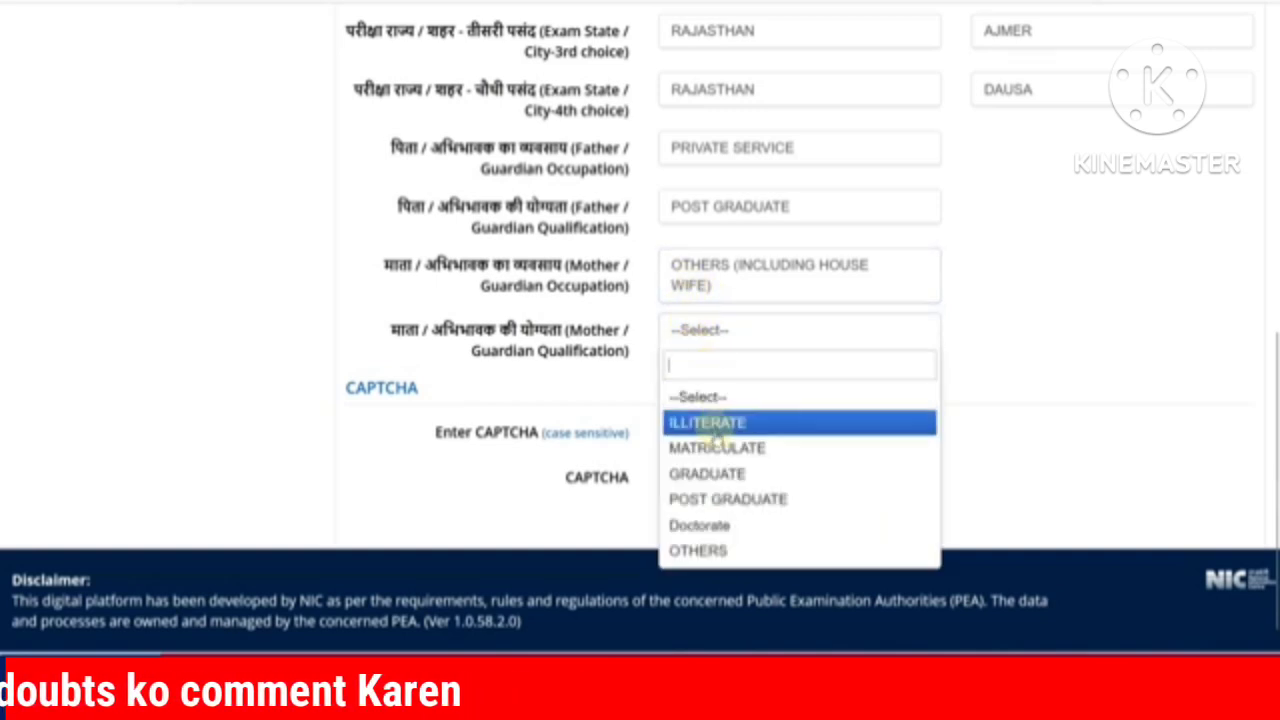
{"action": "left_click", "coordinate": [716, 476]}
Step: Enter the captcha and save to move on to qualification details
{"action": "left_click", "coordinate": [702, 437]}
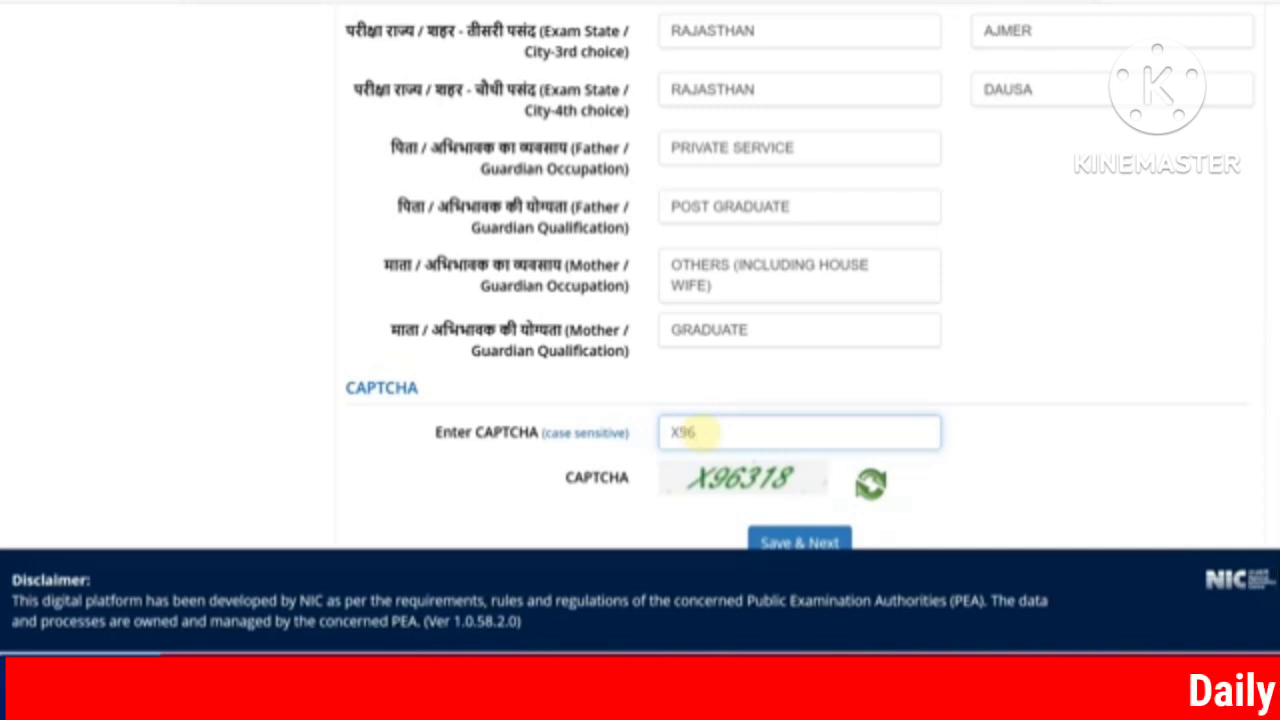
{"action": "type", "text": "X96318"}
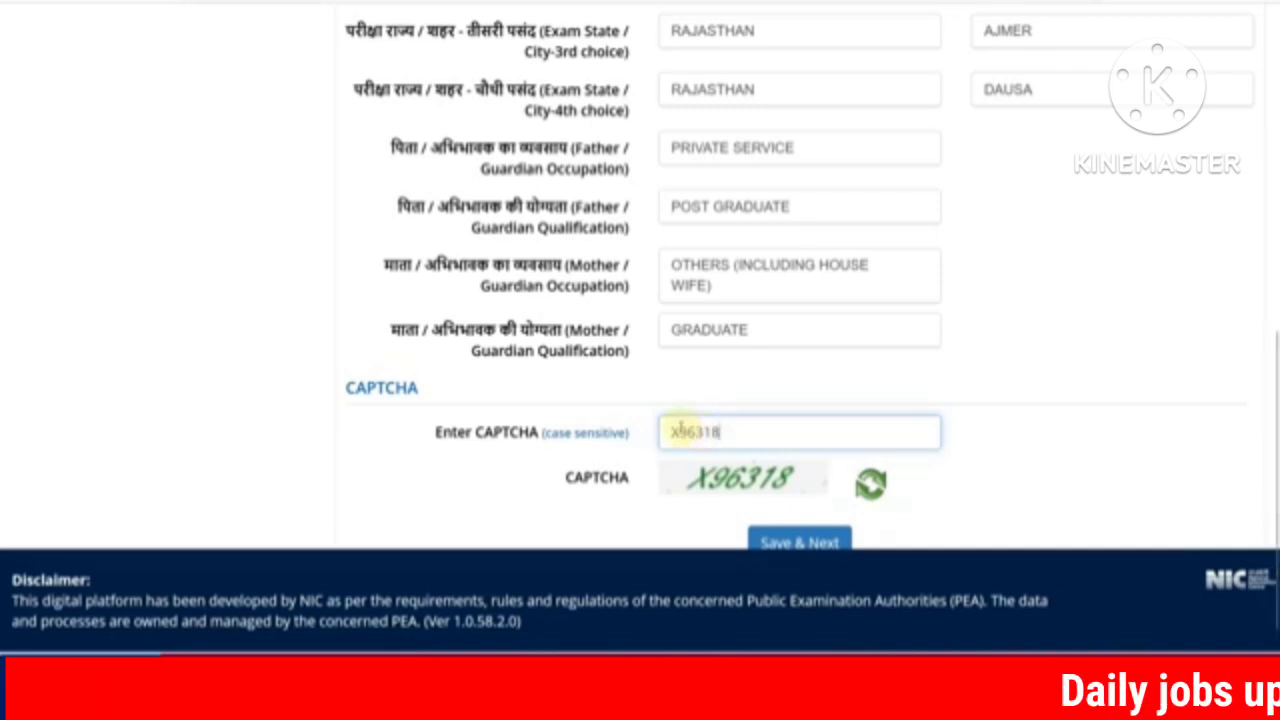
{"action": "scroll", "coordinate": [680, 429], "scroll_direction": "down", "scroll_amount": 1}
{"action": "left_click", "coordinate": [820, 517]}
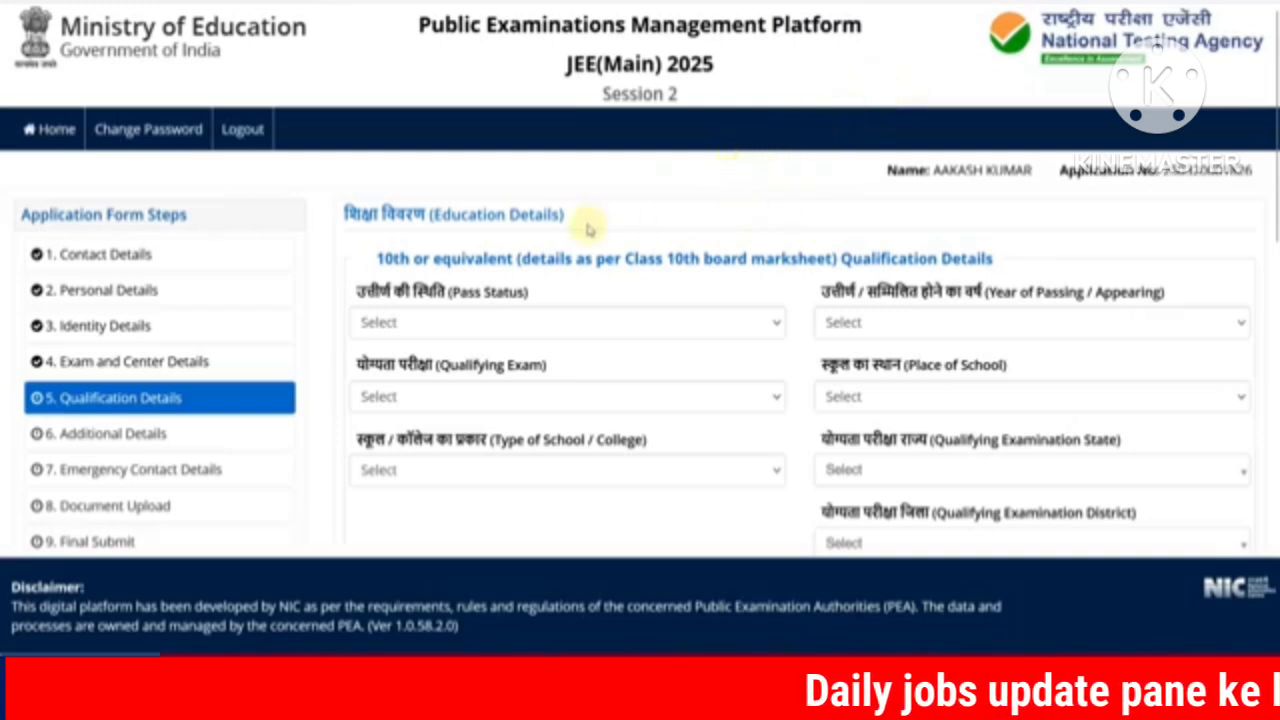
Step: Mark the 10th as Passed in 2020 with 10th or Equivalent as the qualifying exam
{"action": "scroll", "coordinate": [588, 225], "scroll_direction": "down", "scroll_amount": 1}
{"action": "left_click", "coordinate": [532, 222]}
{"action": "left_click", "coordinate": [472, 272]}
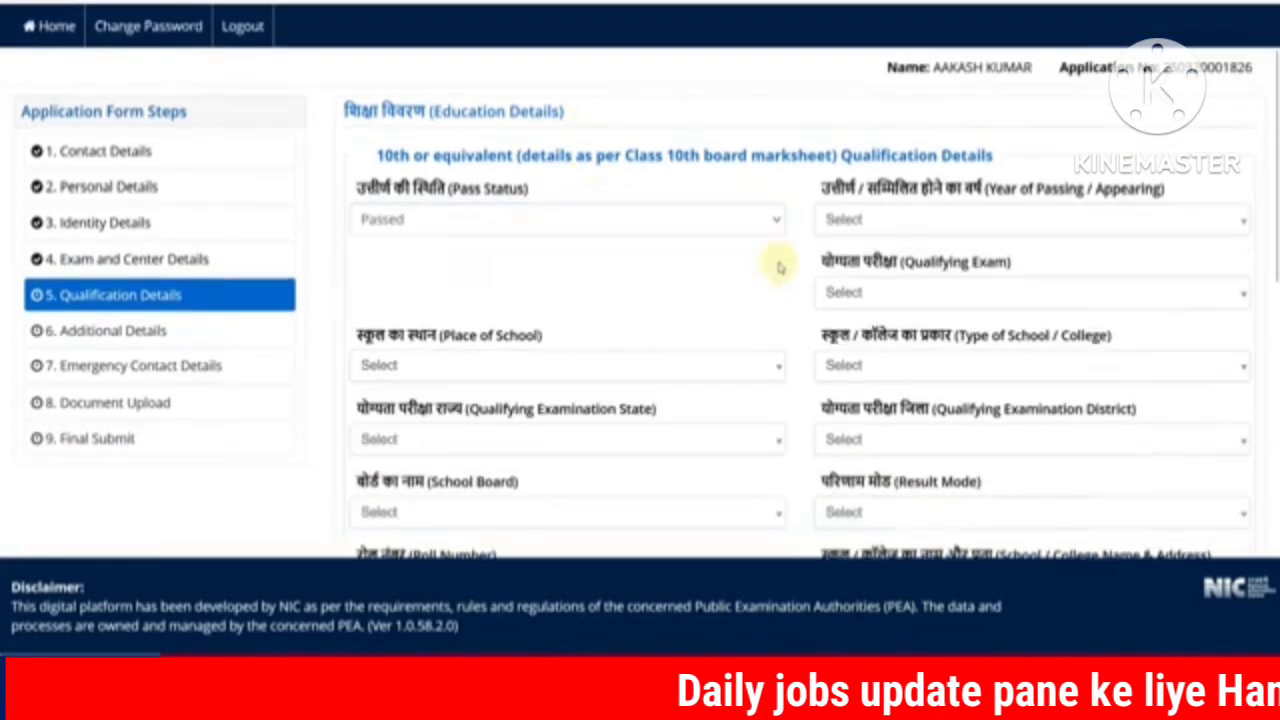
{"action": "left_click", "coordinate": [847, 228]}
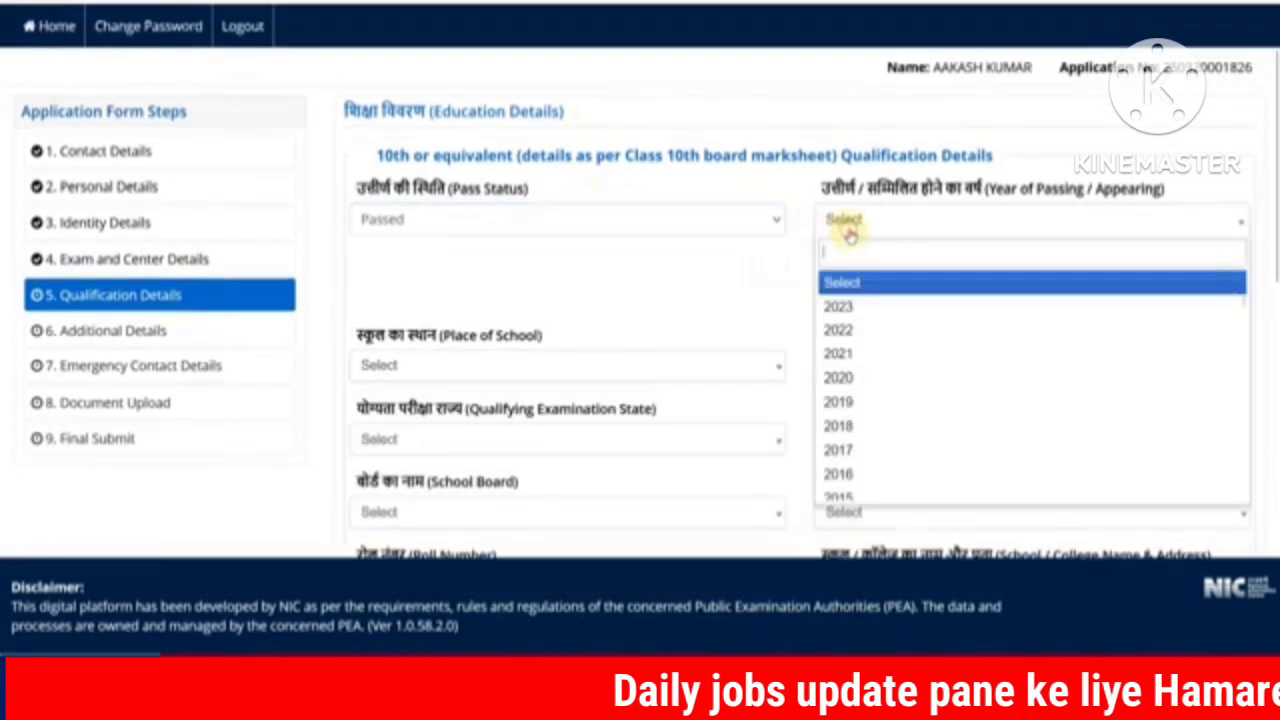
{"action": "left_click", "coordinate": [878, 379]}
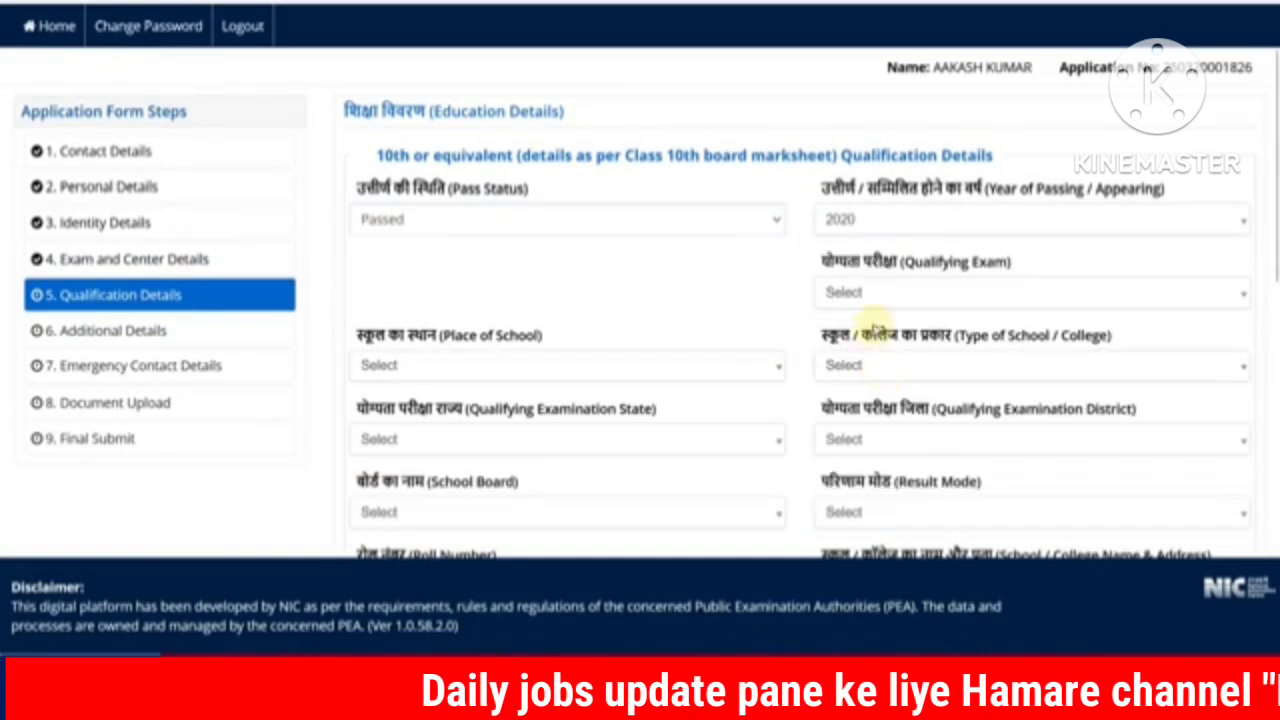
{"action": "left_click", "coordinate": [876, 305]}
{"action": "left_click", "coordinate": [860, 377]}
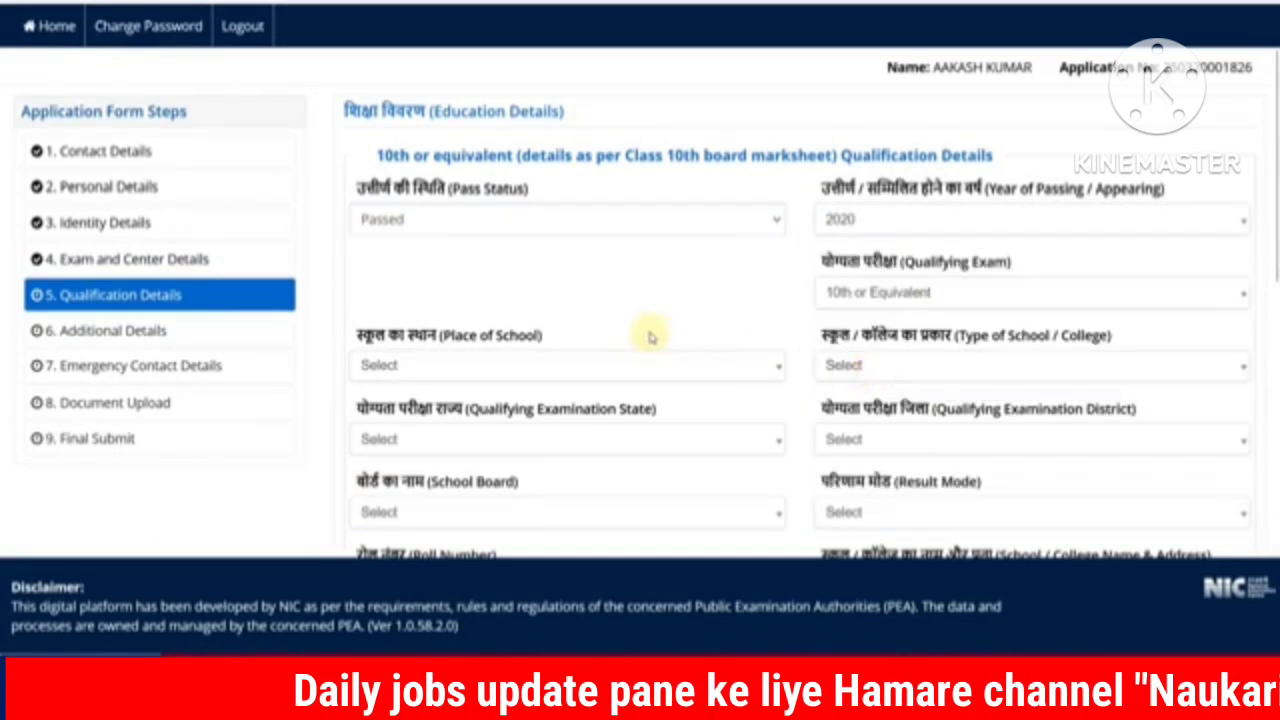
Step: Set the school place to Urban and school type to Government Aided Private
{"action": "scroll", "coordinate": [648, 335], "scroll_direction": "down", "scroll_amount": 1}
{"action": "left_click", "coordinate": [487, 263]}
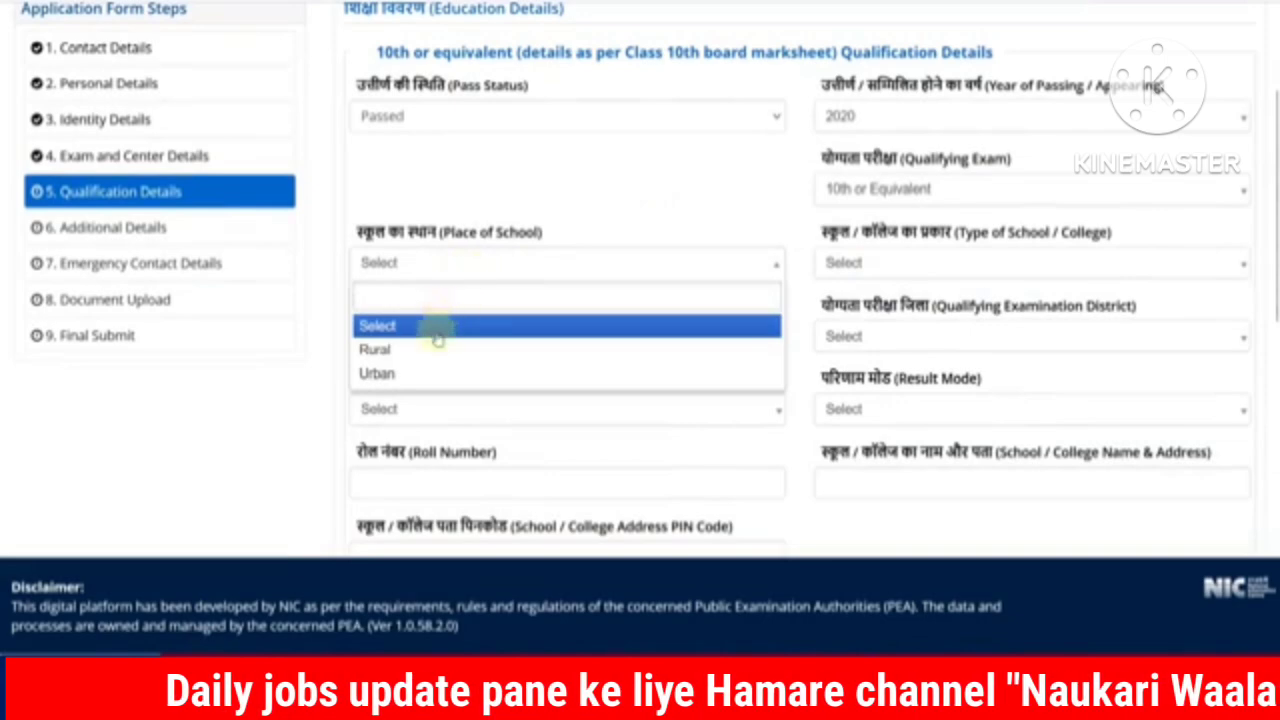
{"action": "left_click", "coordinate": [422, 373]}
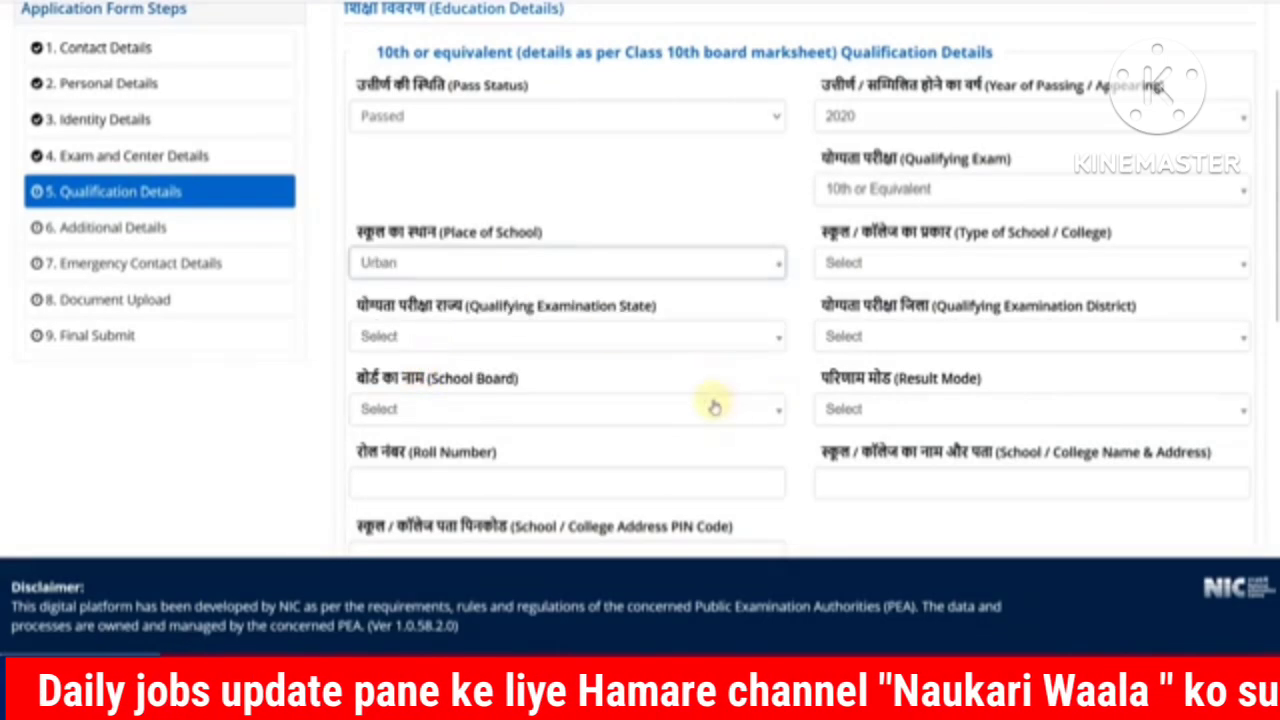
{"action": "left_click", "coordinate": [865, 272]}
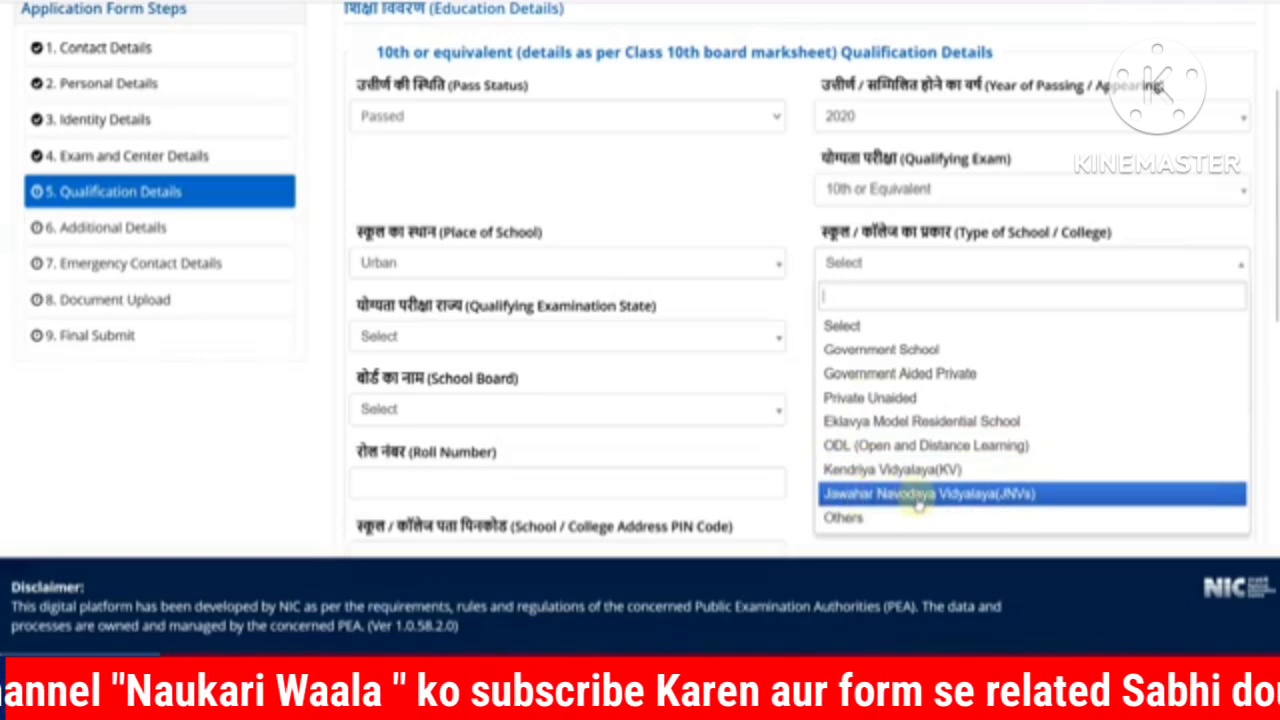
{"action": "left_click", "coordinate": [883, 517]}
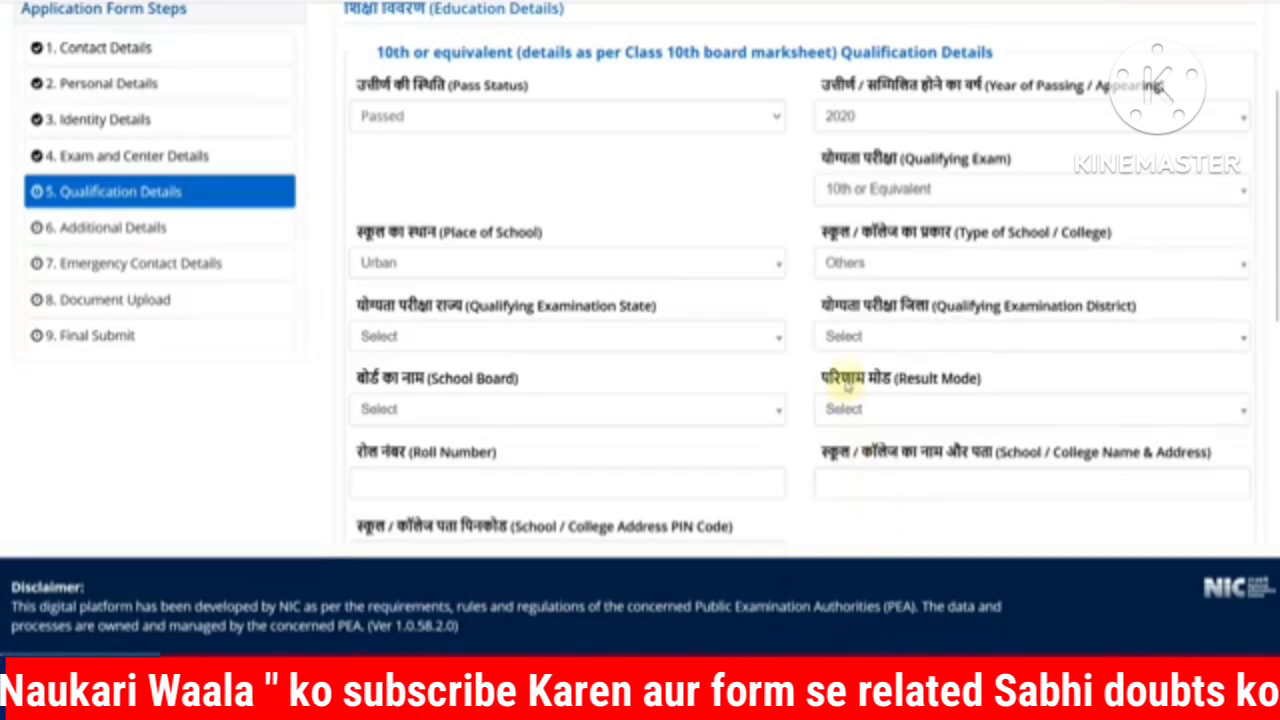
{"action": "left_click", "coordinate": [872, 276]}
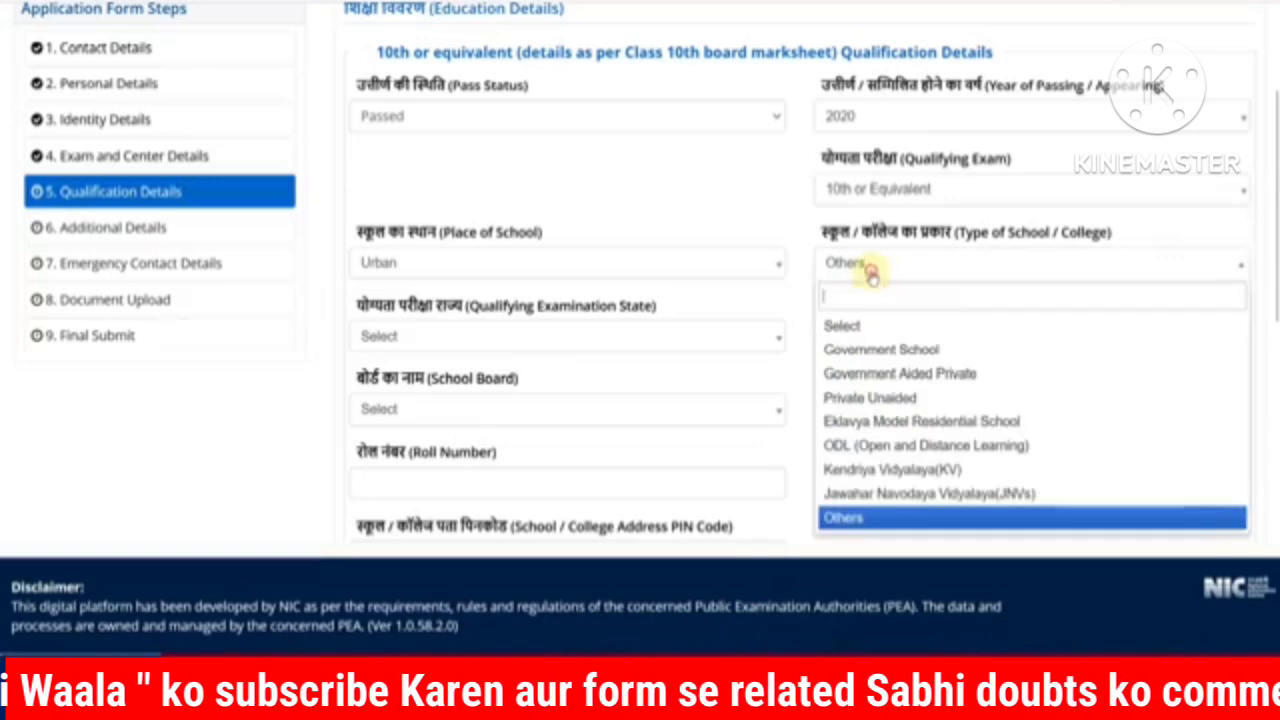
{"action": "left_click", "coordinate": [890, 373]}
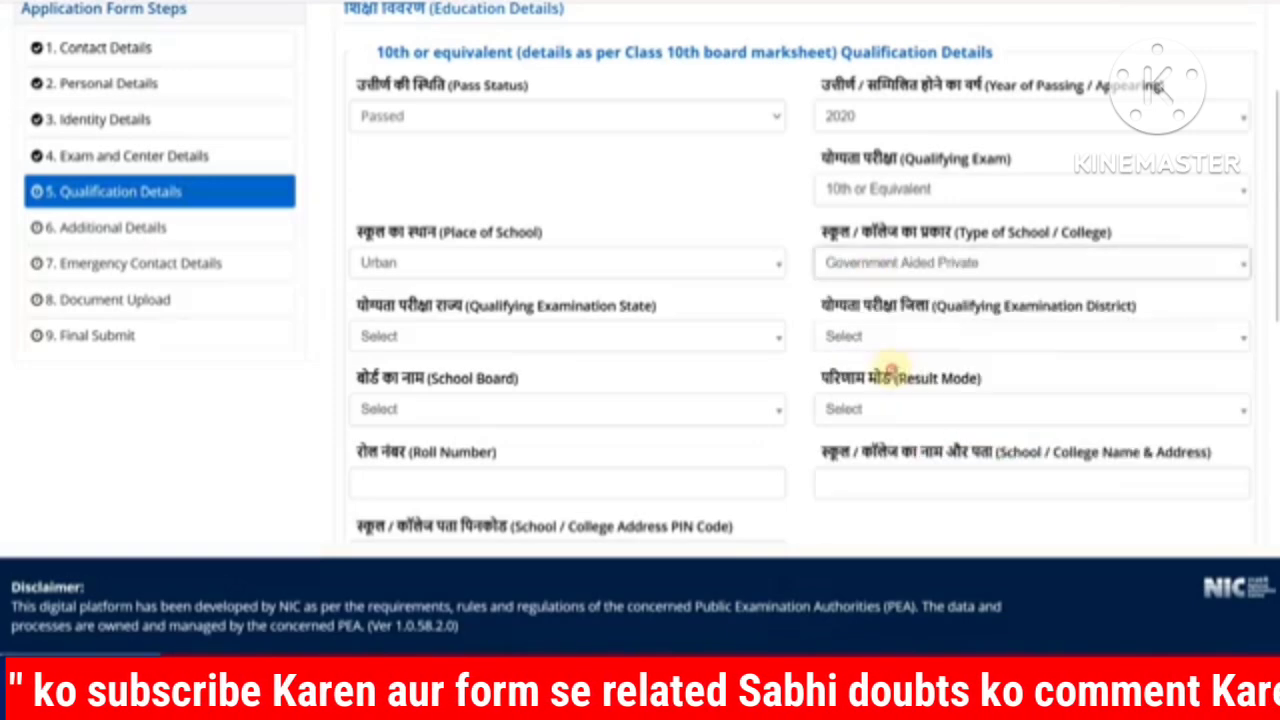
Step: Set the qualifying examination state to RAJASTHAN and district to ALWAR
{"action": "left_click", "coordinate": [528, 346]}
{"action": "left_click", "coordinate": [306, 397]}
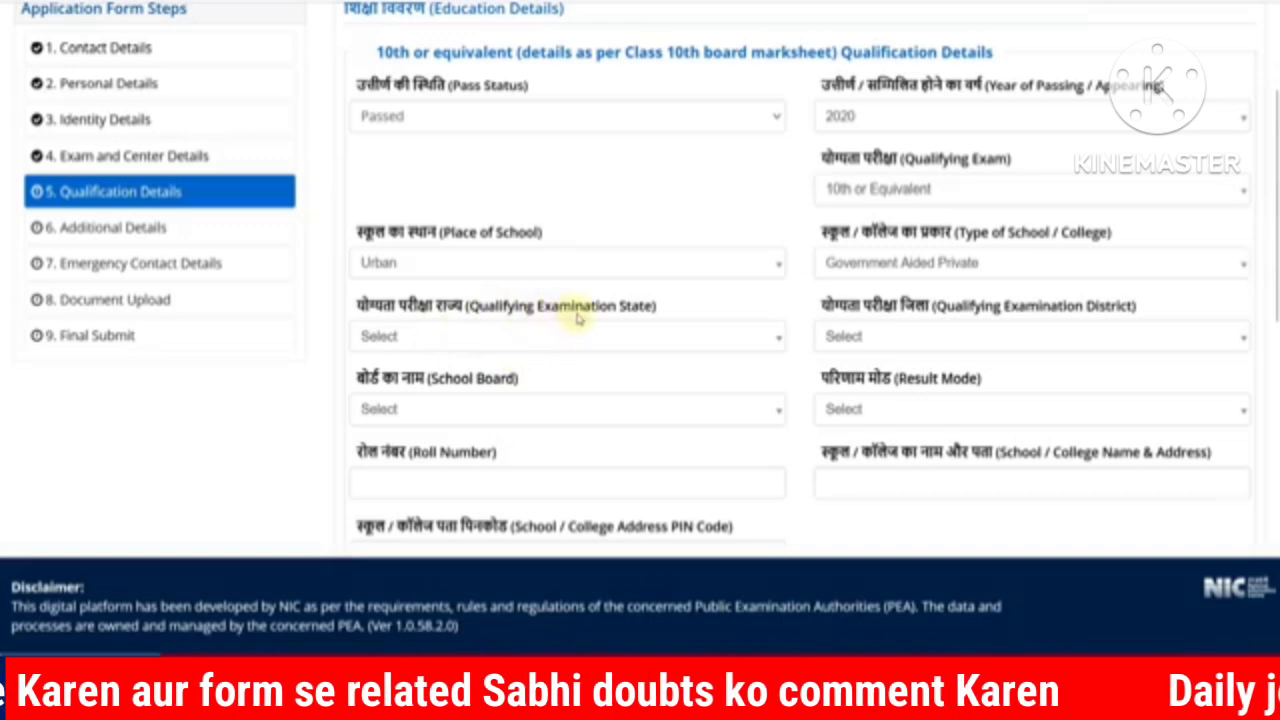
{"action": "left_click", "coordinate": [493, 343]}
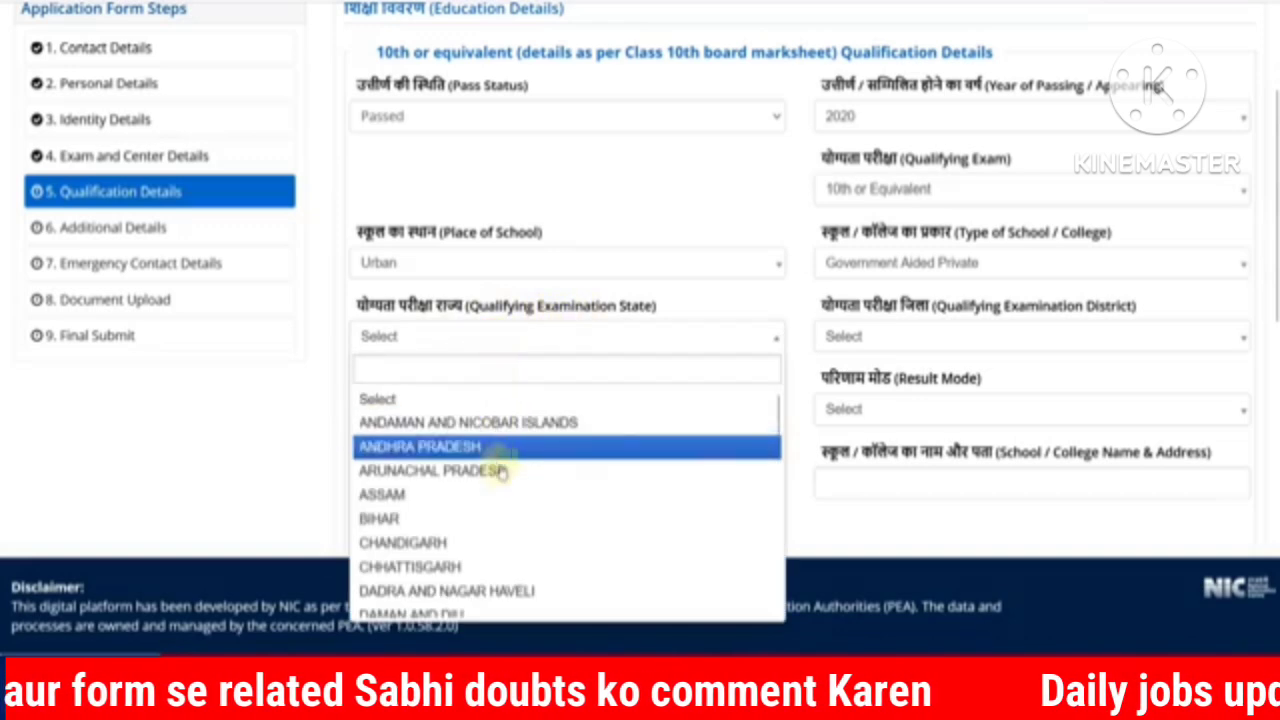
{"action": "scroll", "coordinate": [500, 471], "scroll_direction": "down", "scroll_amount": 8}
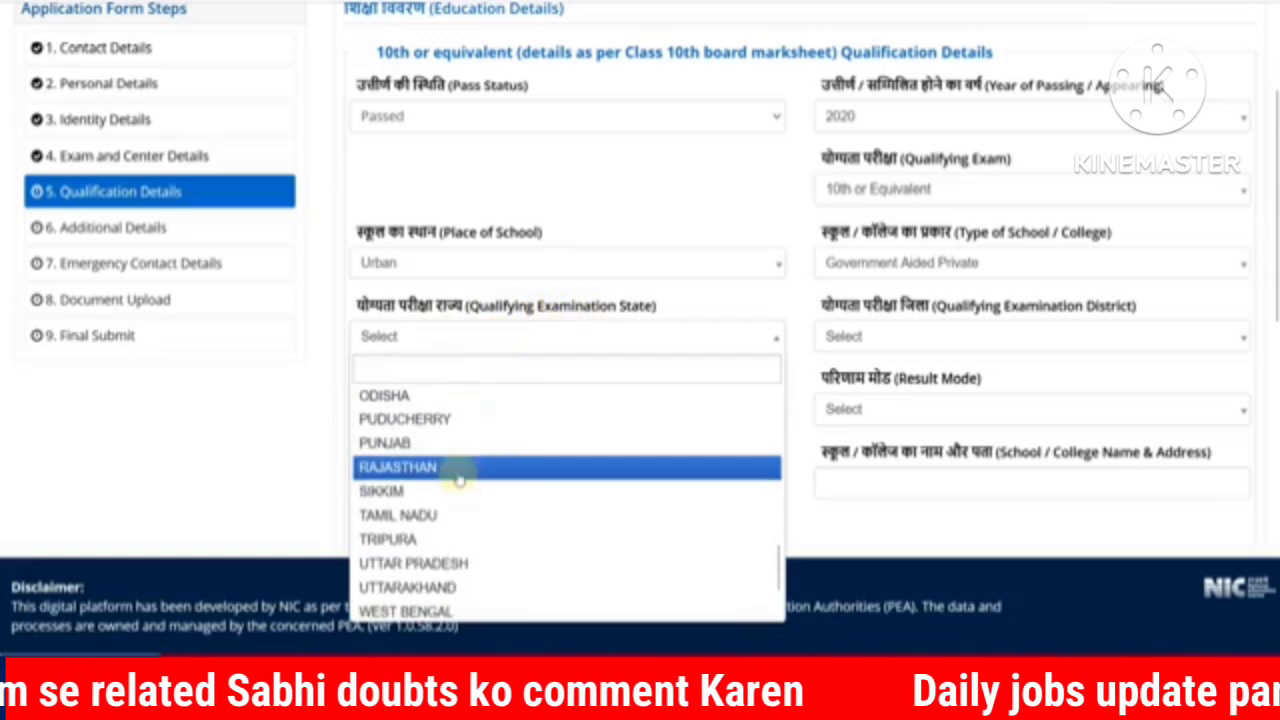
{"action": "left_click", "coordinate": [455, 467]}
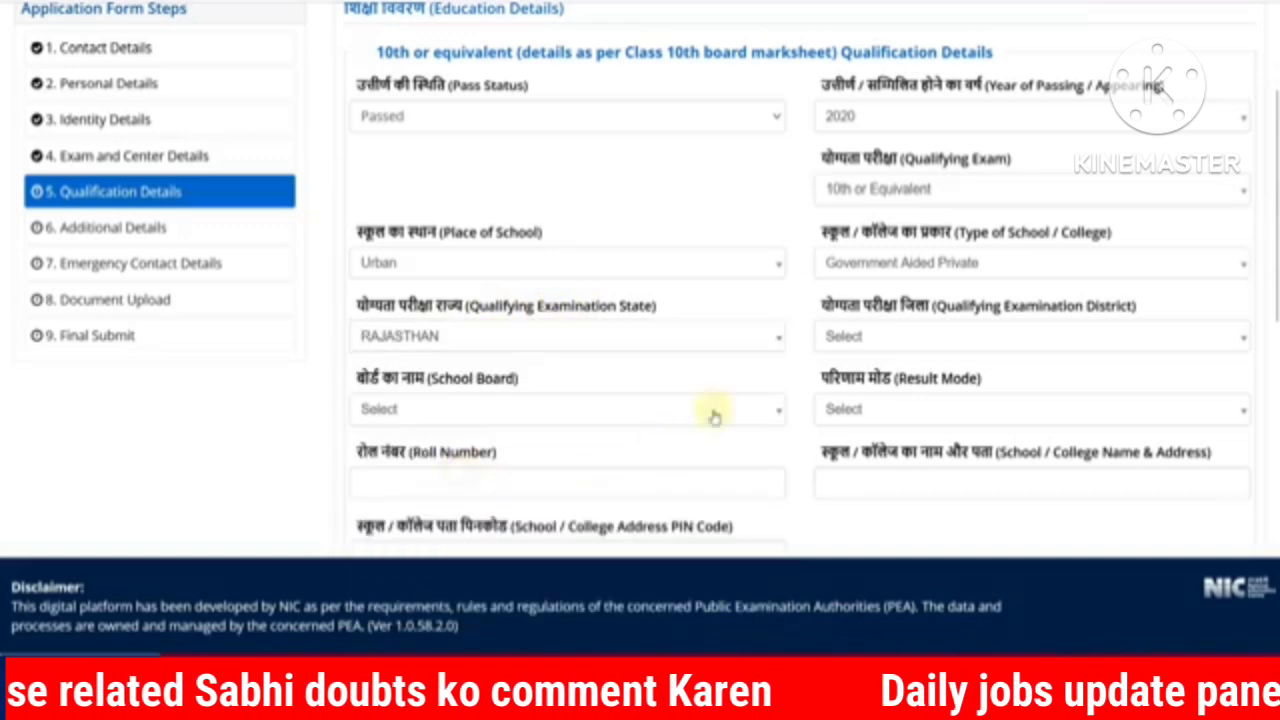
{"action": "left_click", "coordinate": [845, 340]}
{"action": "left_click", "coordinate": [858, 443]}
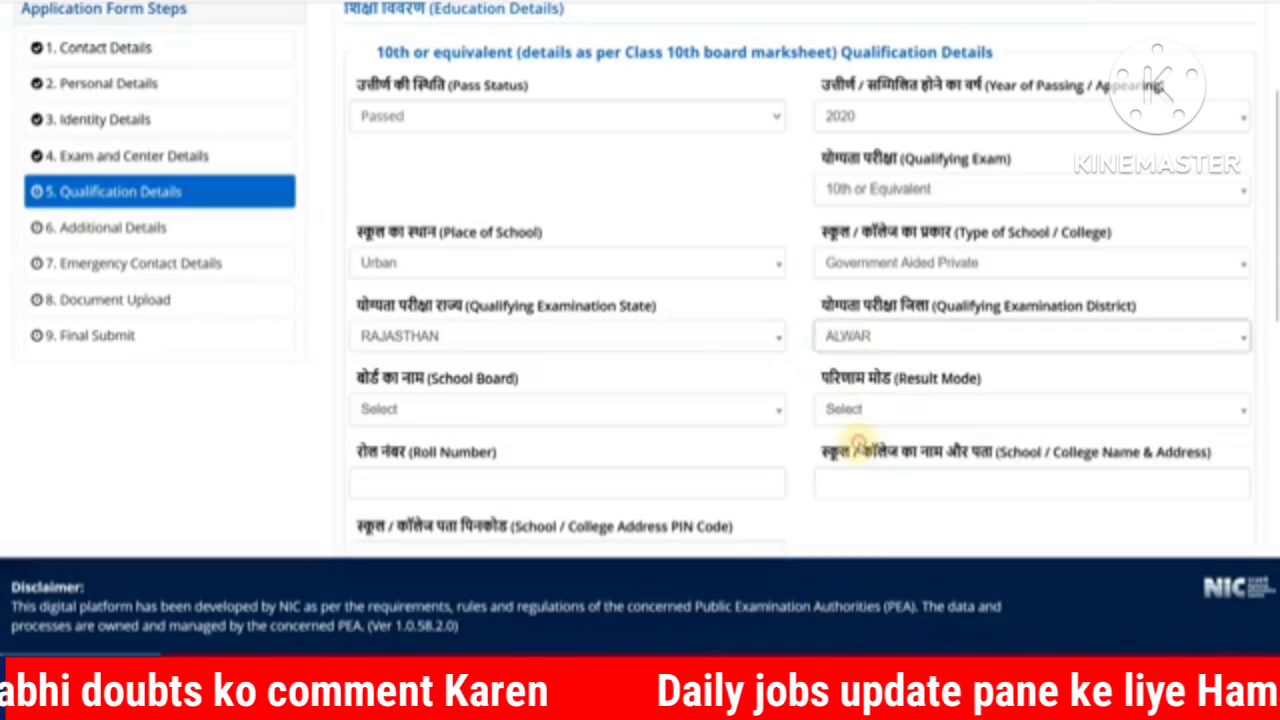
Step: Search 'RAJAS' in School Board and pick RAJASTHAN BOARD OF SECONDARY EDUCATION
{"action": "scroll", "coordinate": [505, 370], "scroll_direction": "down", "scroll_amount": 1}
{"action": "left_click", "coordinate": [465, 308]}
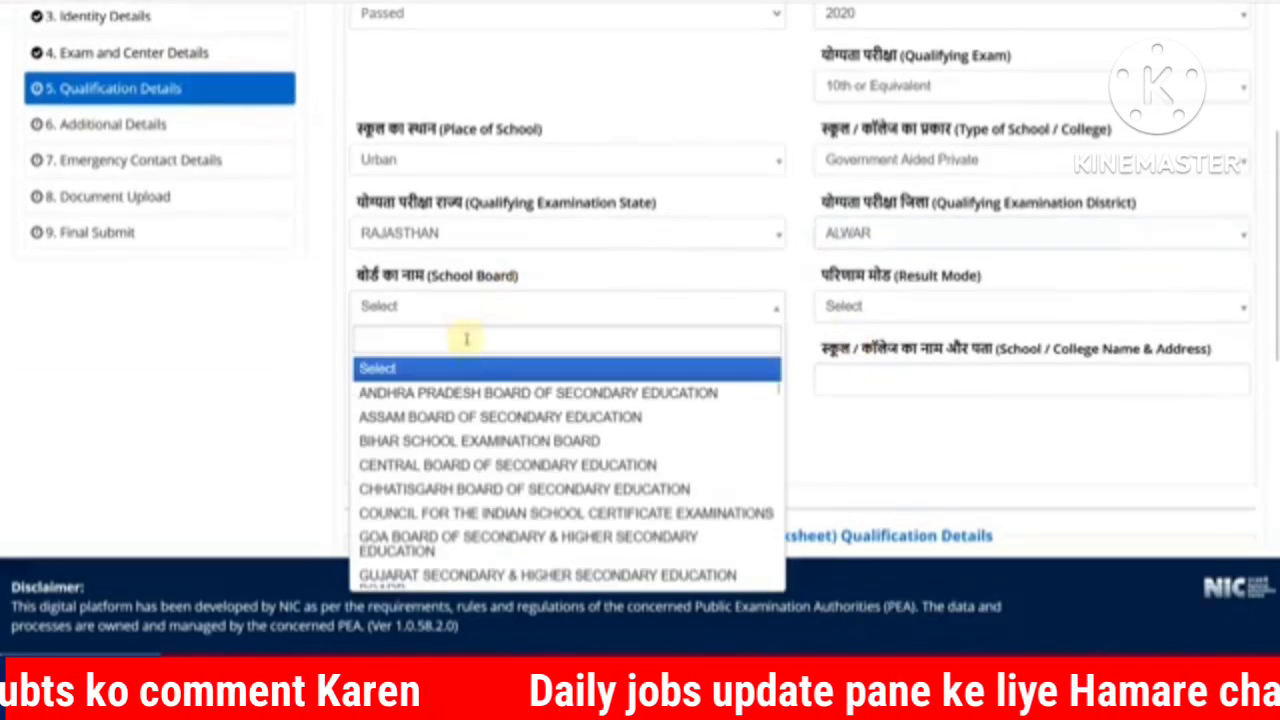
{"action": "scroll", "coordinate": [476, 420], "scroll_direction": "down", "scroll_amount": 3}
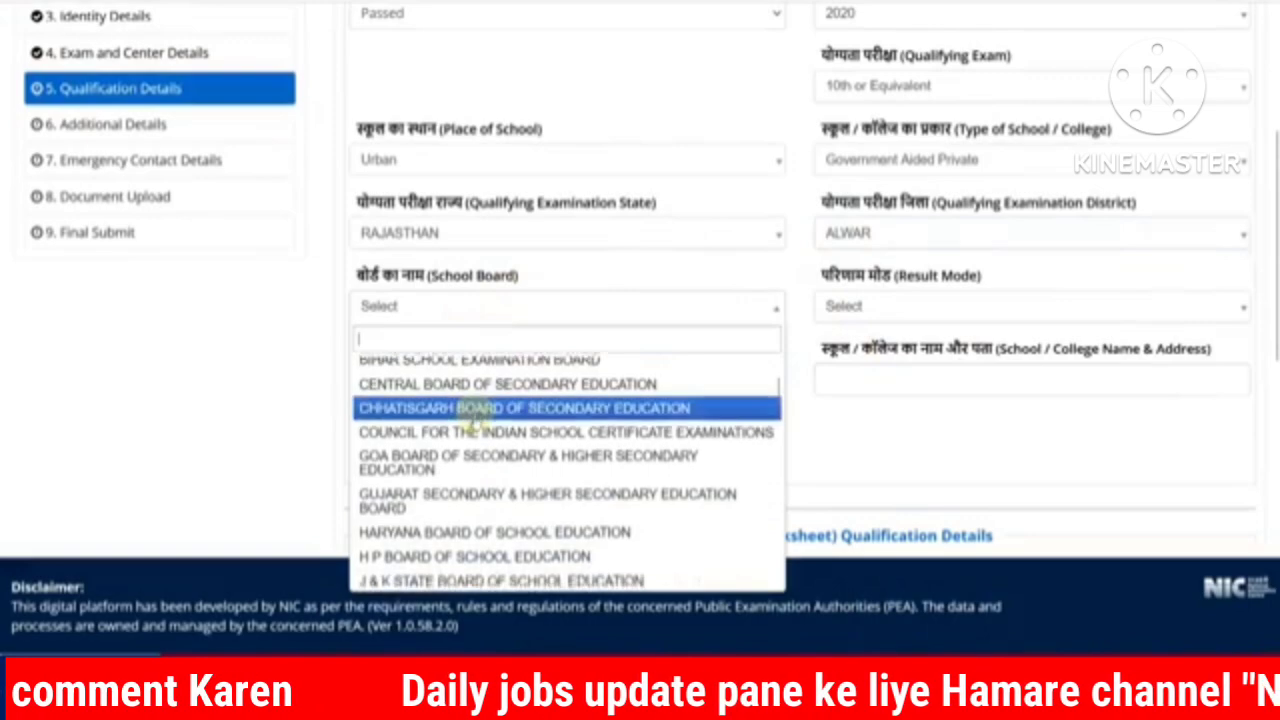
{"action": "scroll", "coordinate": [476, 422], "scroll_direction": "down", "scroll_amount": 10}
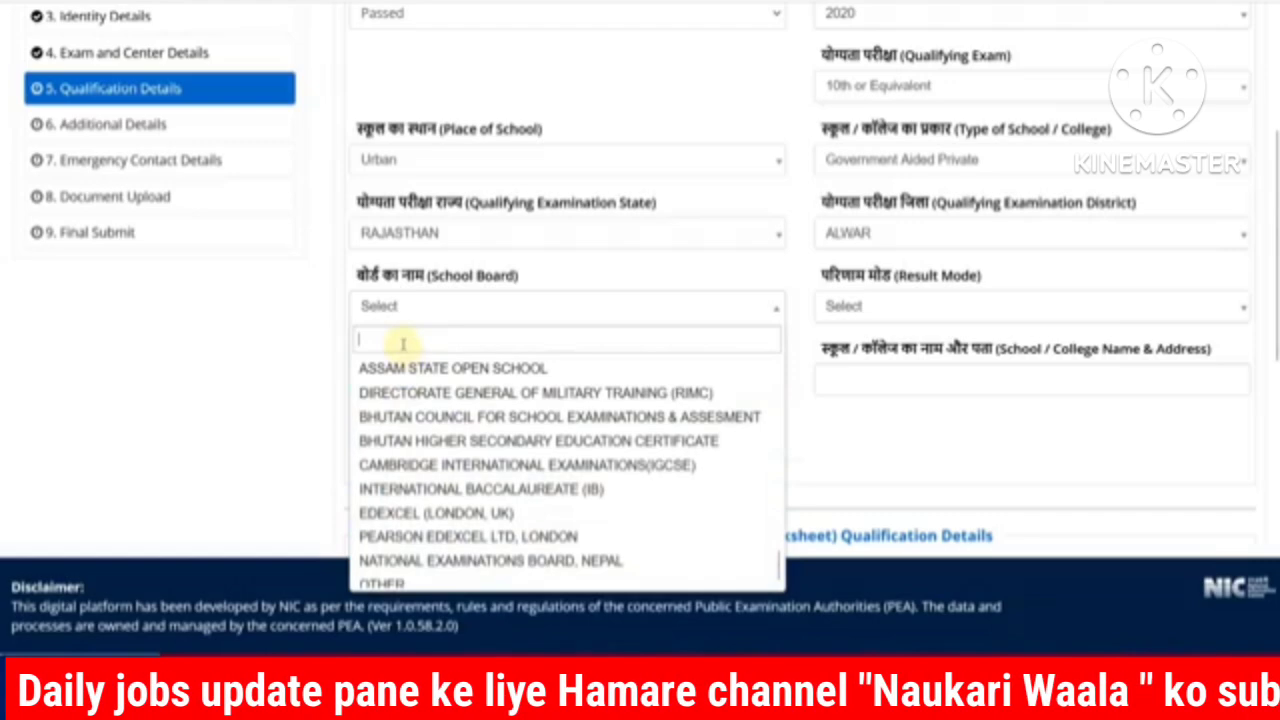
{"action": "type", "text": "RAJAS"}
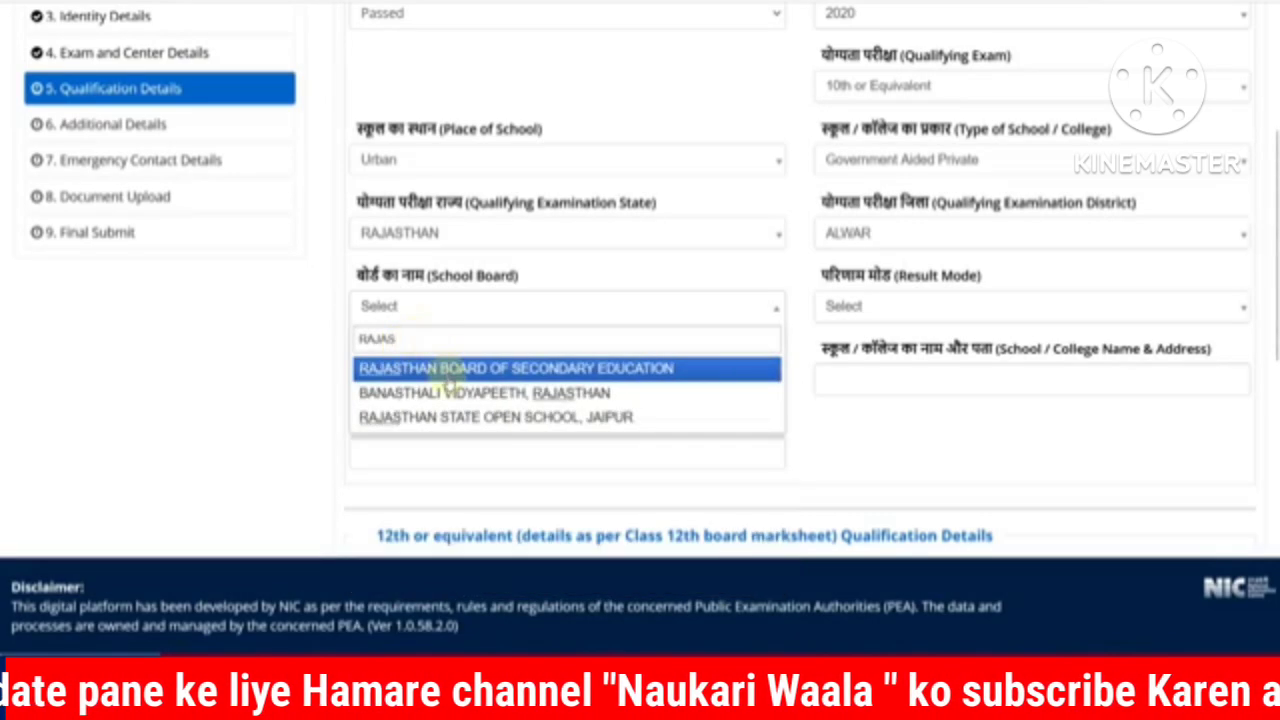
{"action": "left_click", "coordinate": [448, 370]}
Step: Set the 10th result mode to Percentage after briefly trying CGPA with maximum grade point 10
{"action": "left_click", "coordinate": [857, 306]}
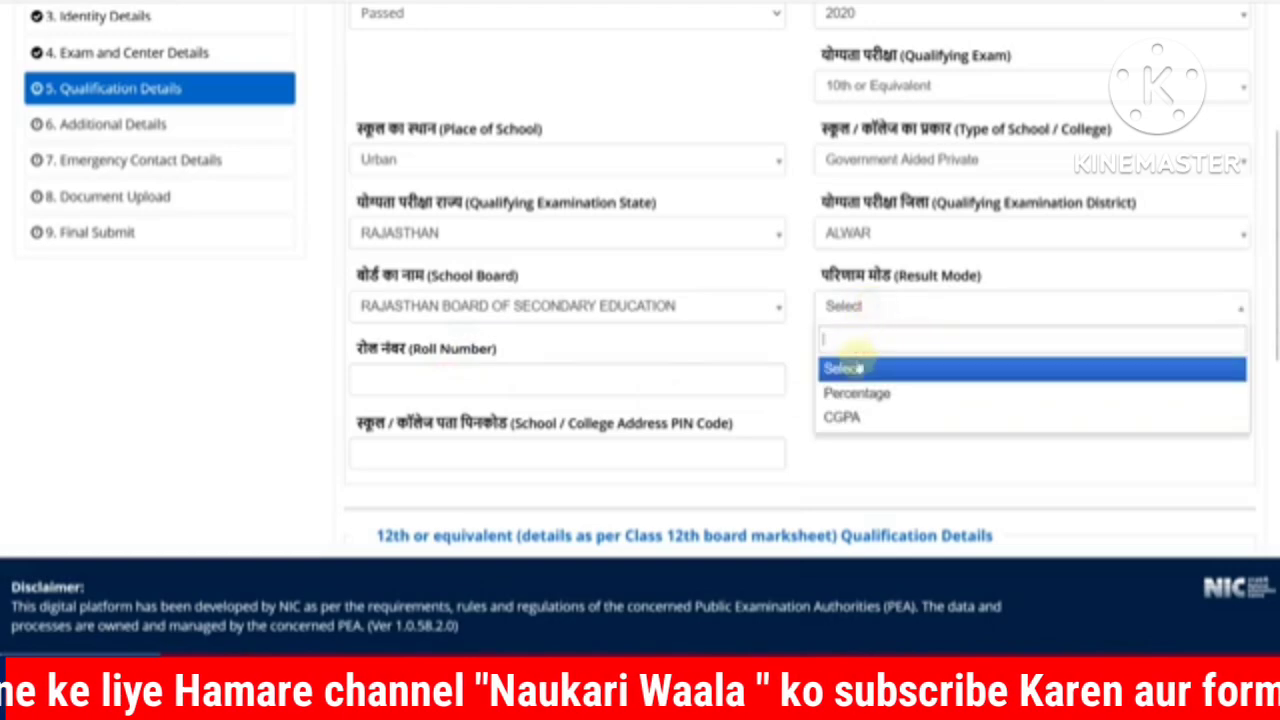
{"action": "left_click", "coordinate": [858, 391]}
{"action": "left_click", "coordinate": [862, 306]}
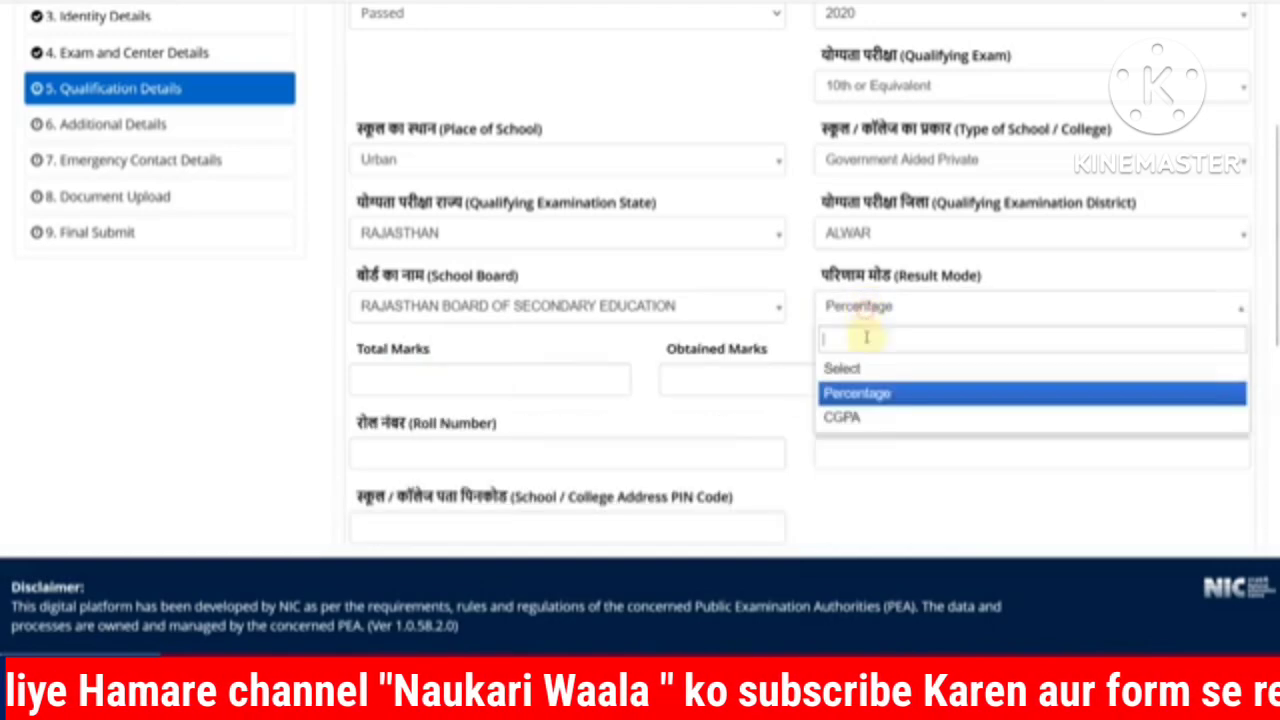
{"action": "left_click", "coordinate": [850, 415]}
{"action": "left_click", "coordinate": [610, 385]}
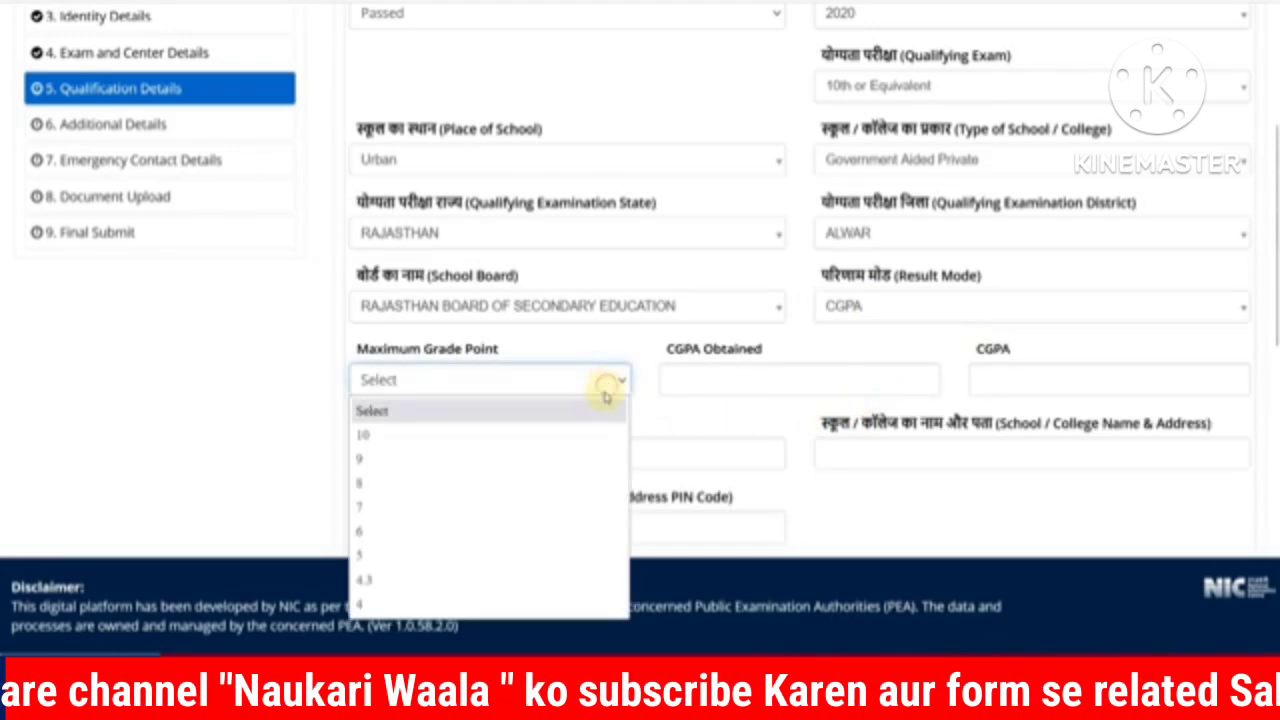
{"action": "left_click", "coordinate": [489, 435]}
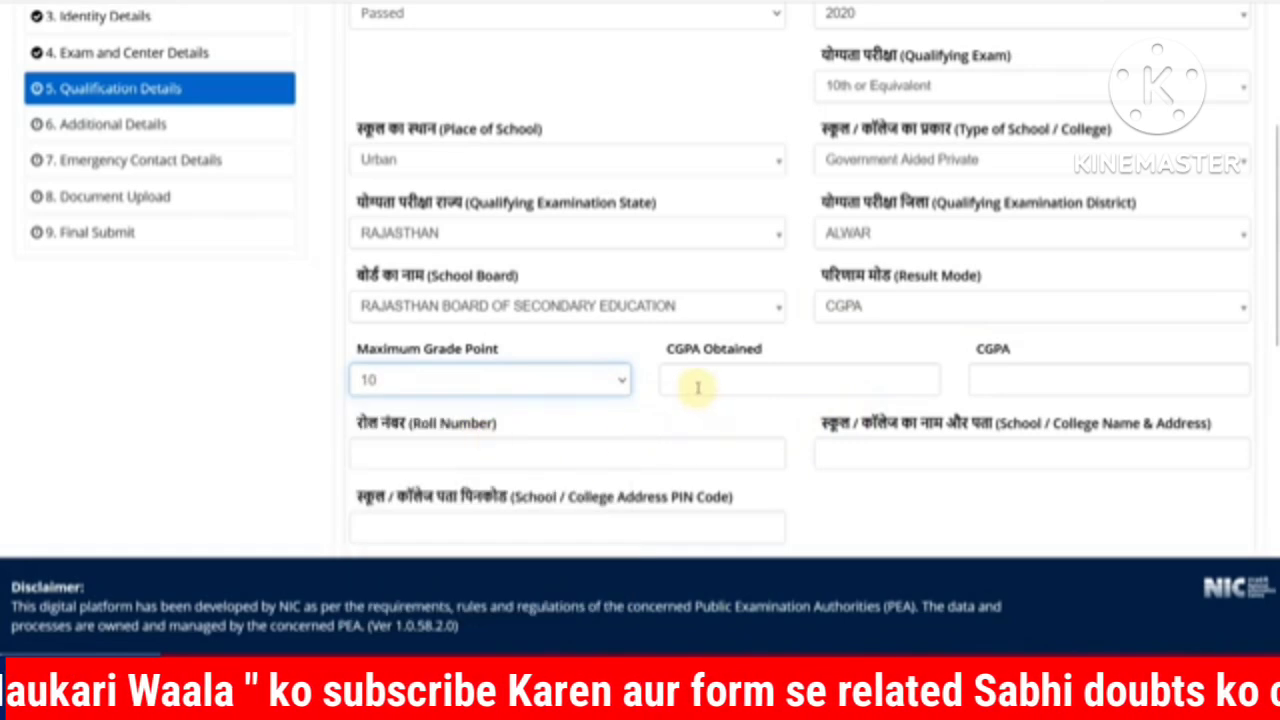
{"action": "left_click", "coordinate": [851, 307]}
{"action": "left_click", "coordinate": [855, 394]}
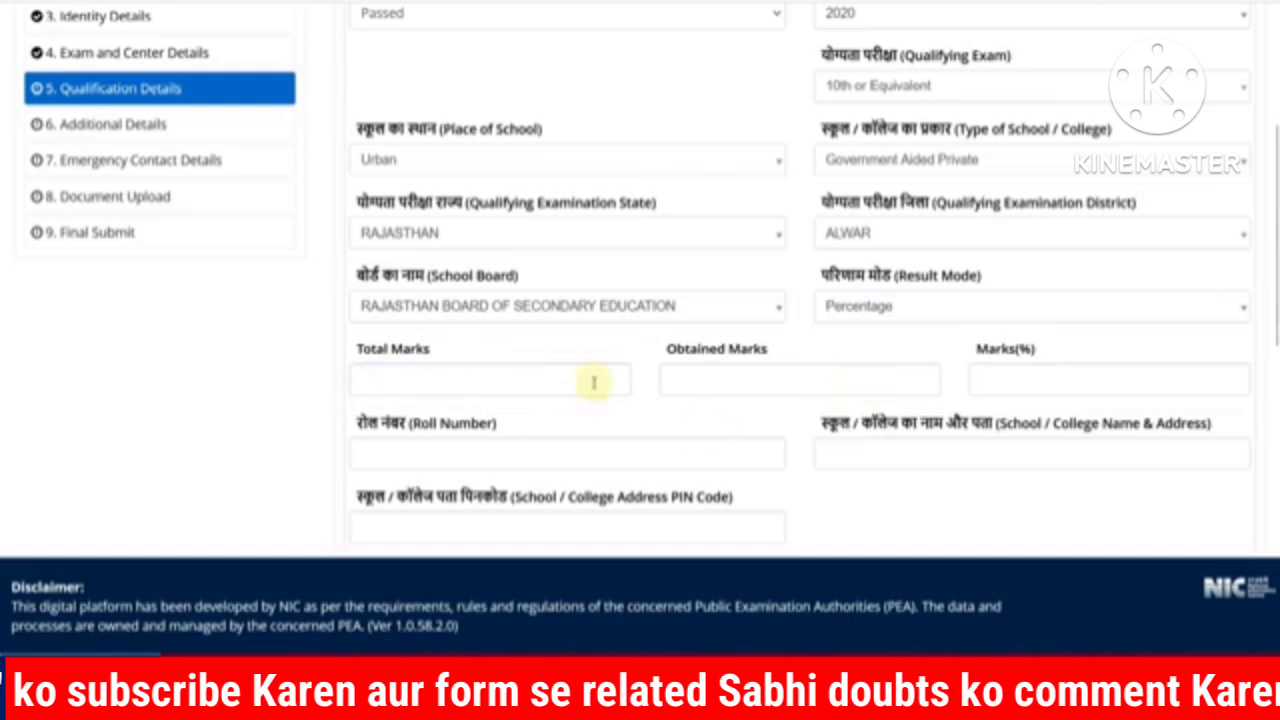
Step: Enter total marks 600 and obtained marks 480, giving 80.00%
{"action": "left_click", "coordinate": [556, 385]}
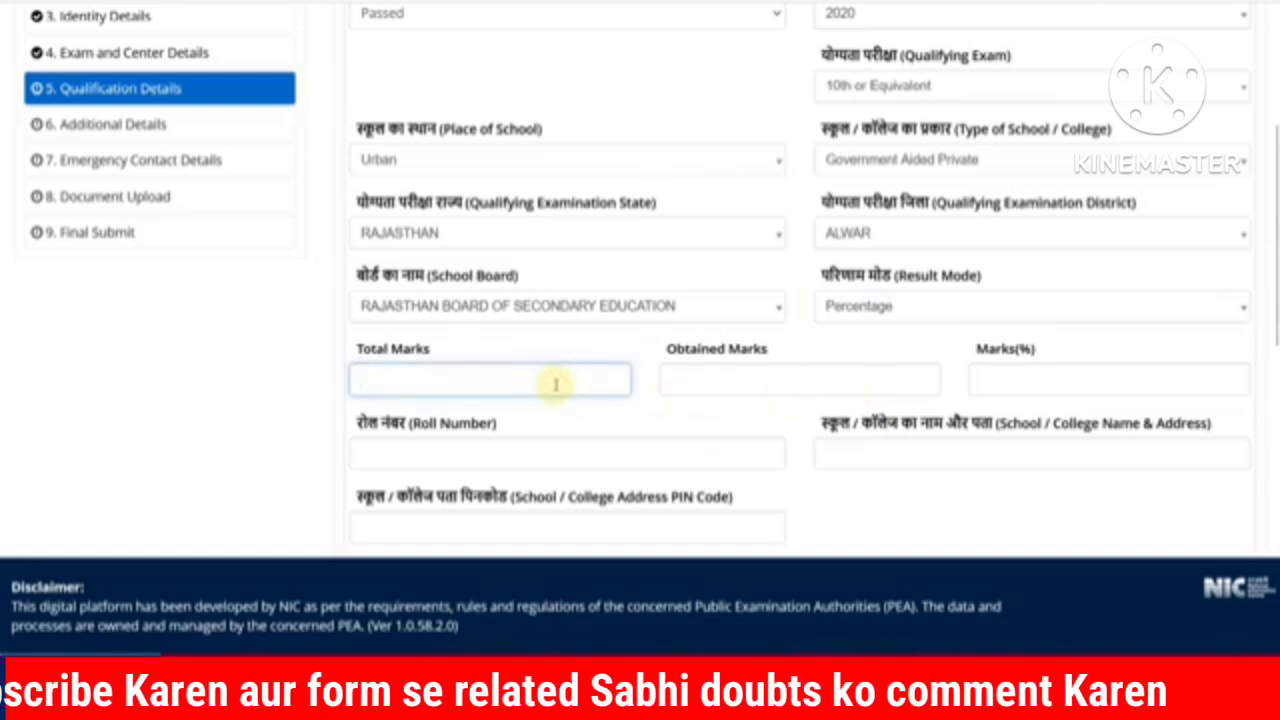
{"action": "key", "text": "Tab"}
{"action": "type", "text": "48"}
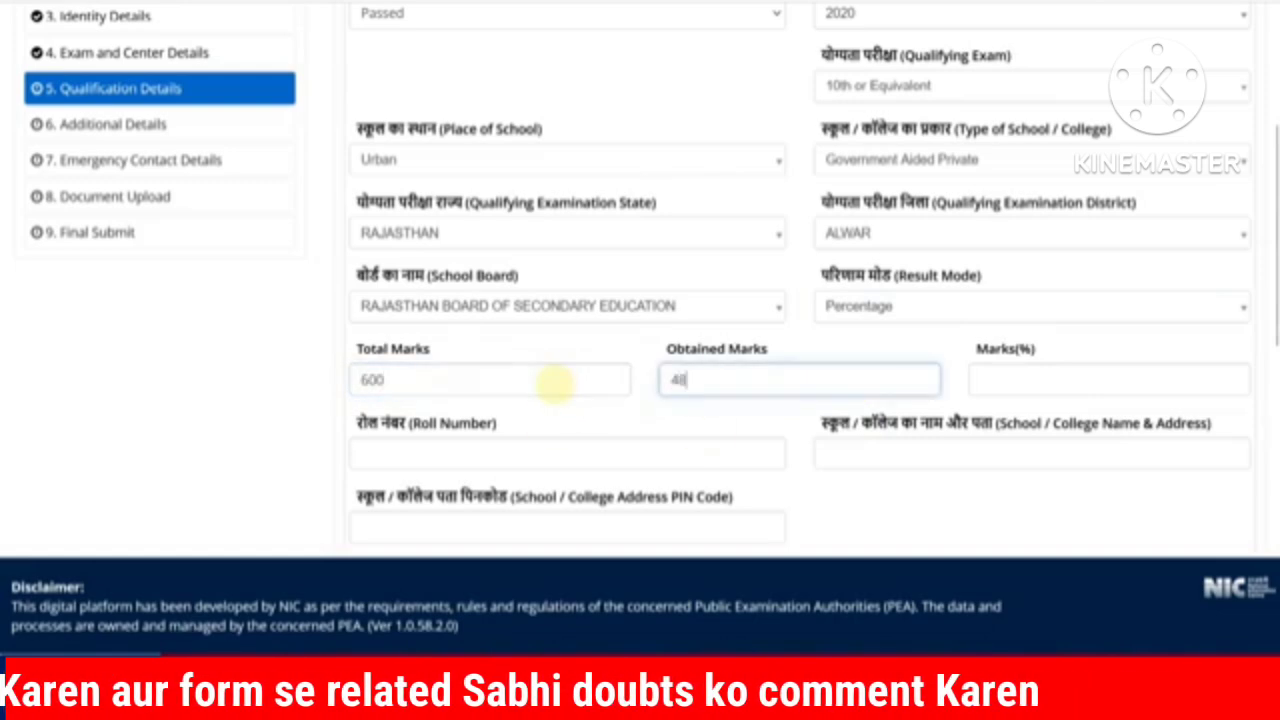
{"action": "key", "text": "Tab"}
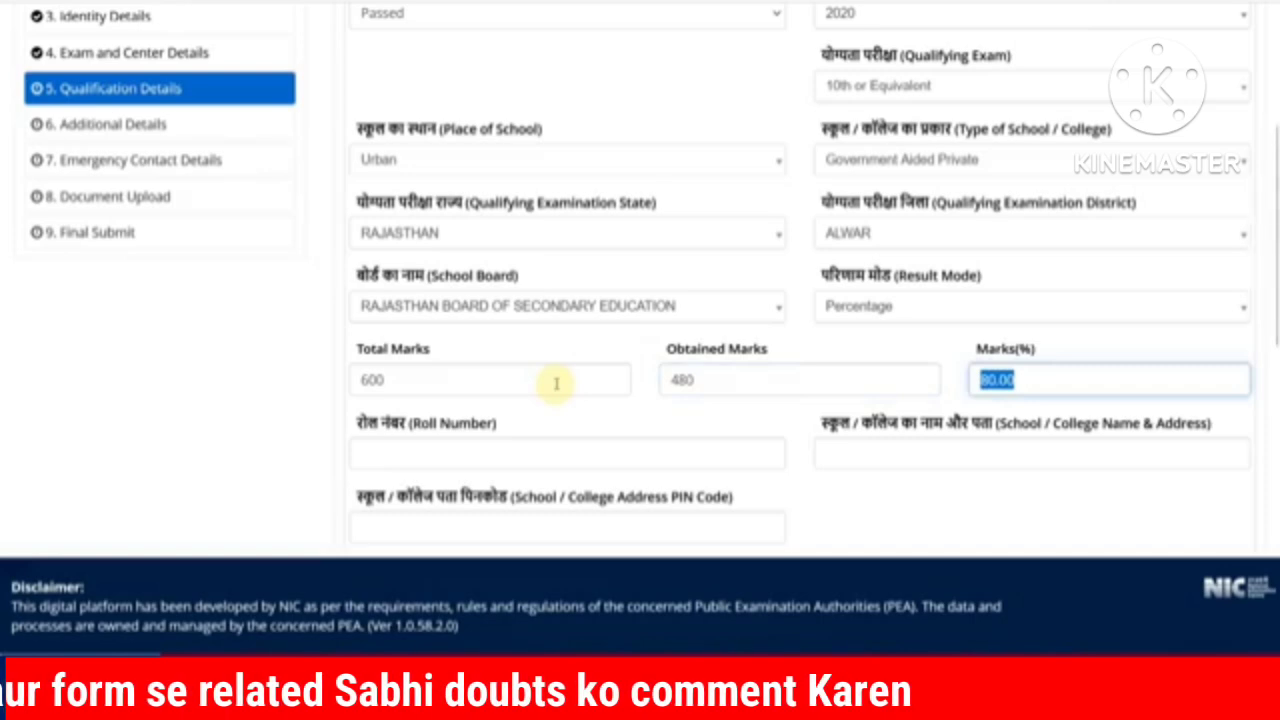
Step: Fill in the 10th roll number, school name and address, and school PIN code
{"action": "scroll", "coordinate": [545, 382], "scroll_direction": "down", "scroll_amount": 2}
{"action": "left_click", "coordinate": [448, 257]}
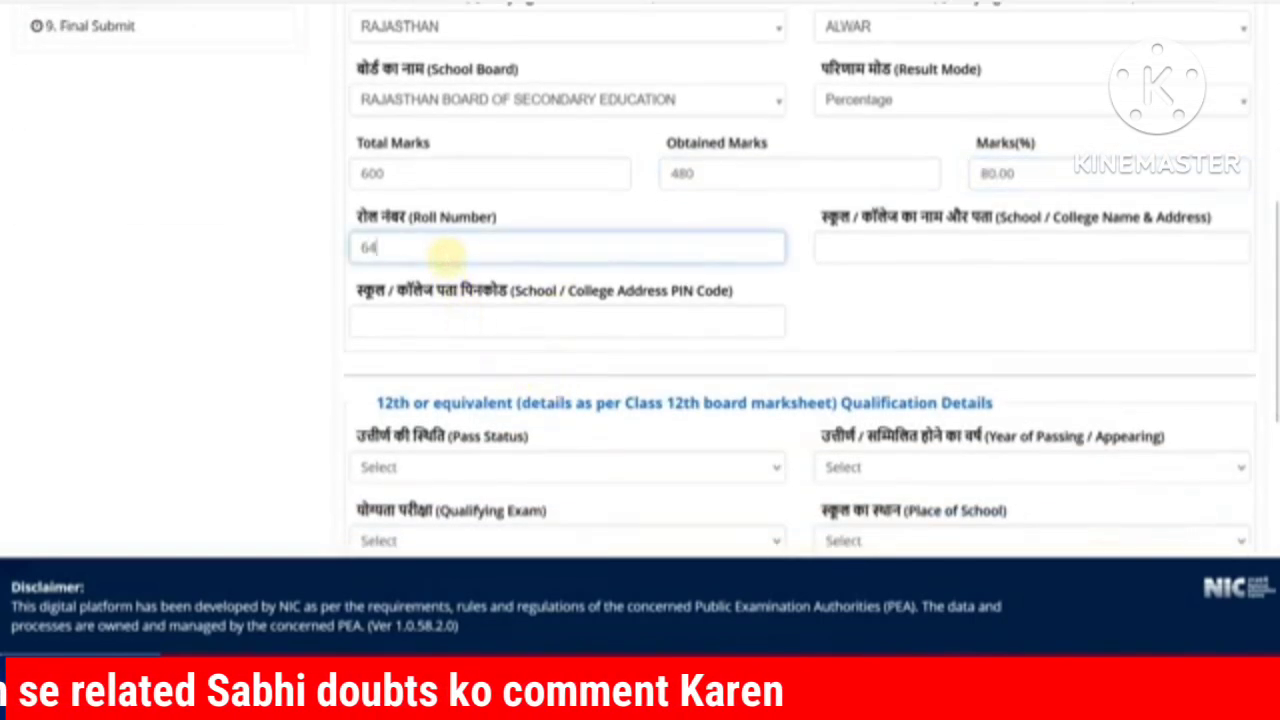
{"action": "left_click", "coordinate": [852, 241]}
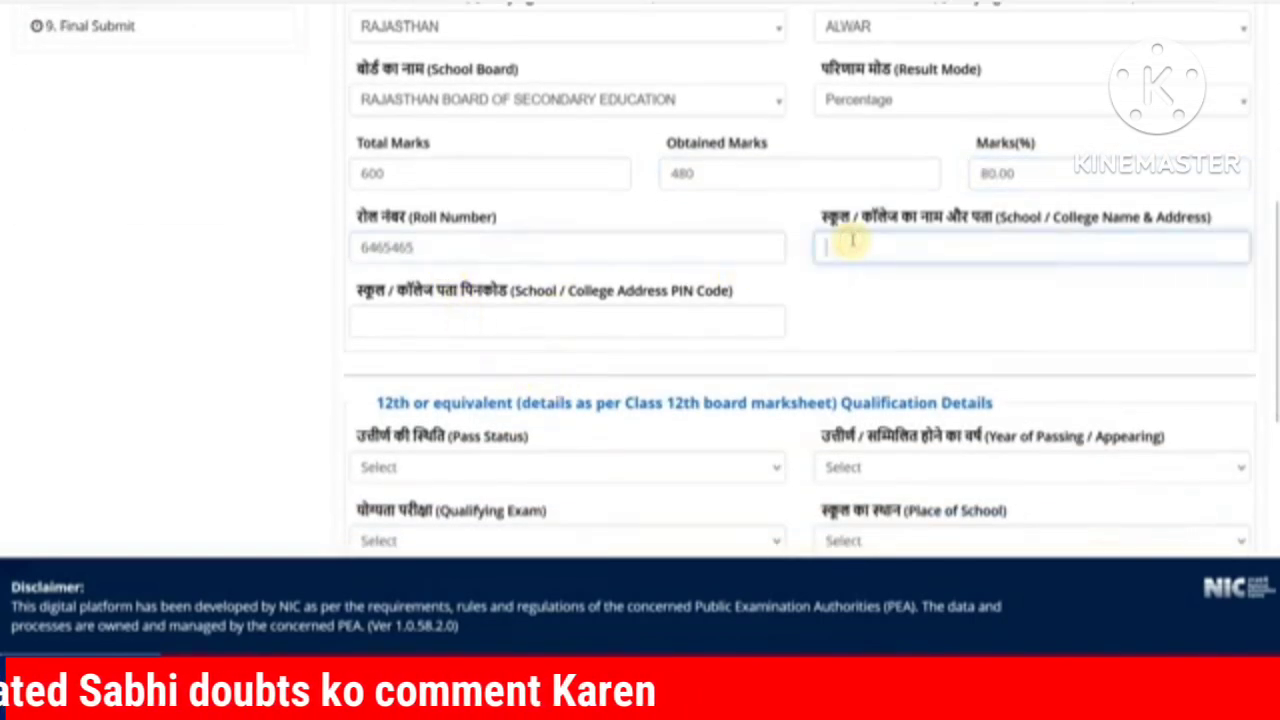
{"action": "type", "text": "RK"}
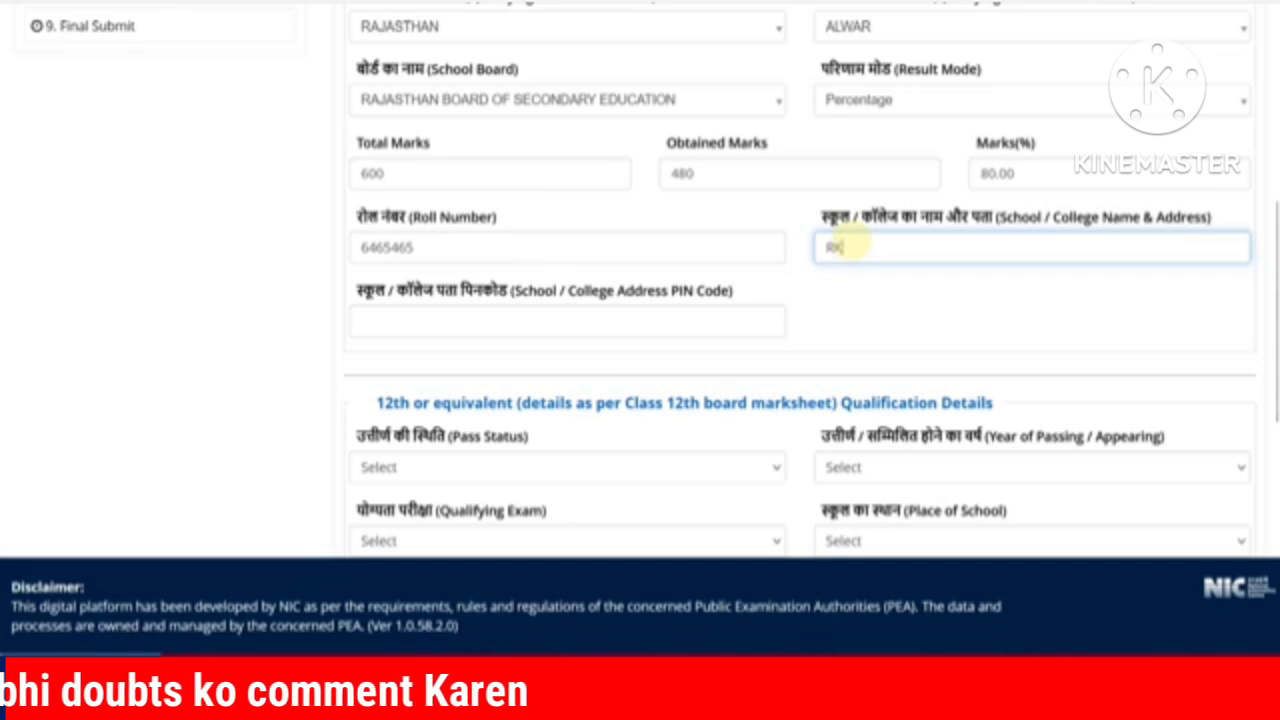
{"action": "type", "text": "S SC"}
{"action": "type", "text": "HOOL"}
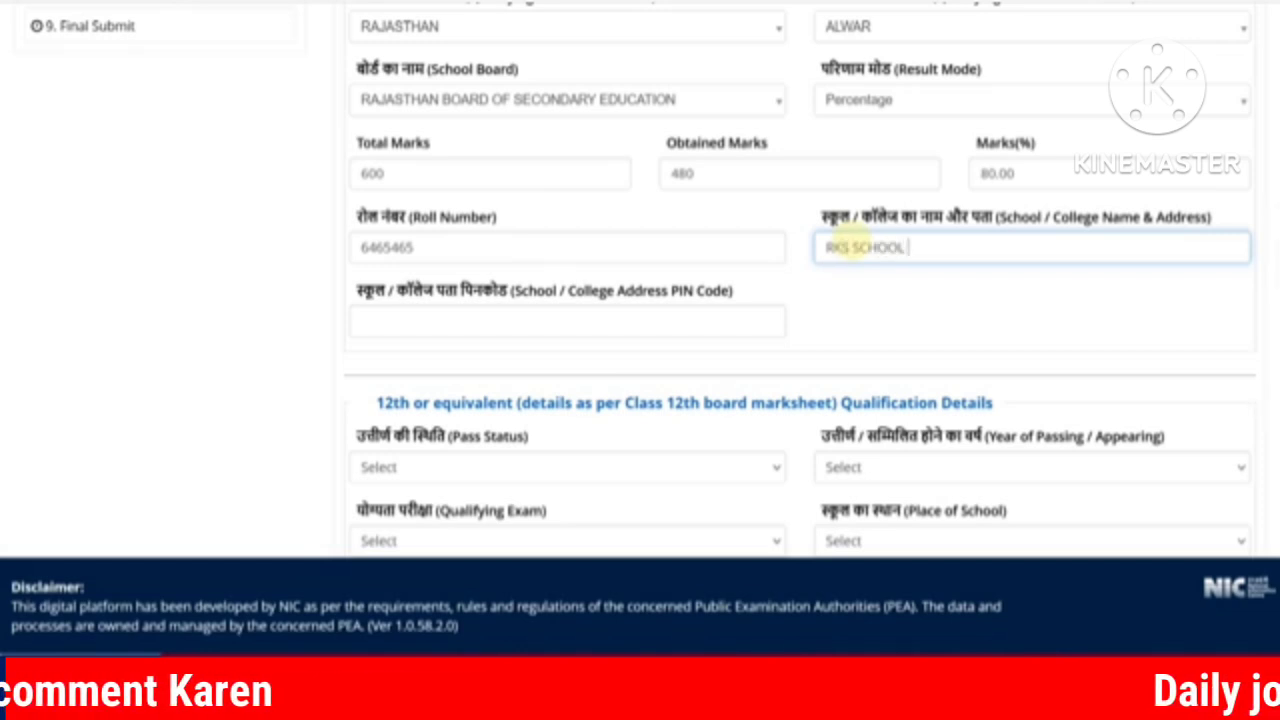
{"action": "type", "text": ", 160 FEET TOAD, ALWAR"}
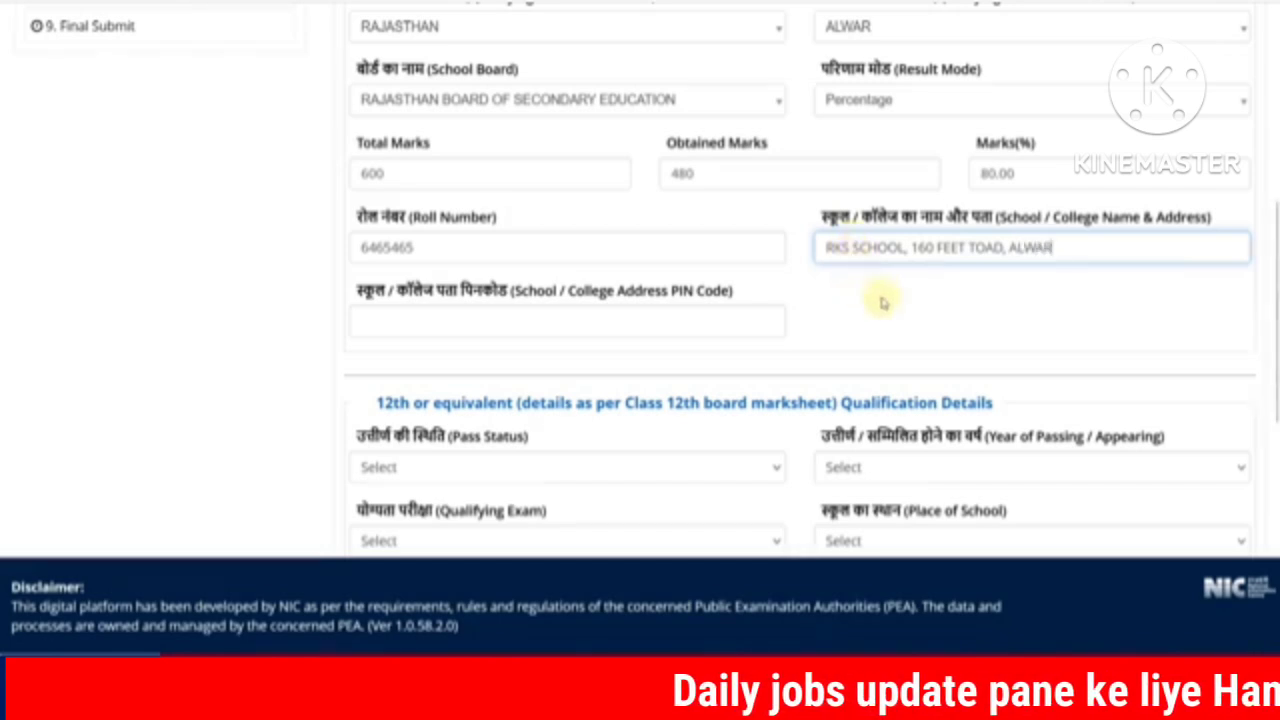
{"action": "scroll", "coordinate": [700, 260], "scroll_direction": "down", "scroll_amount": 1}
{"action": "left_click", "coordinate": [565, 219]}
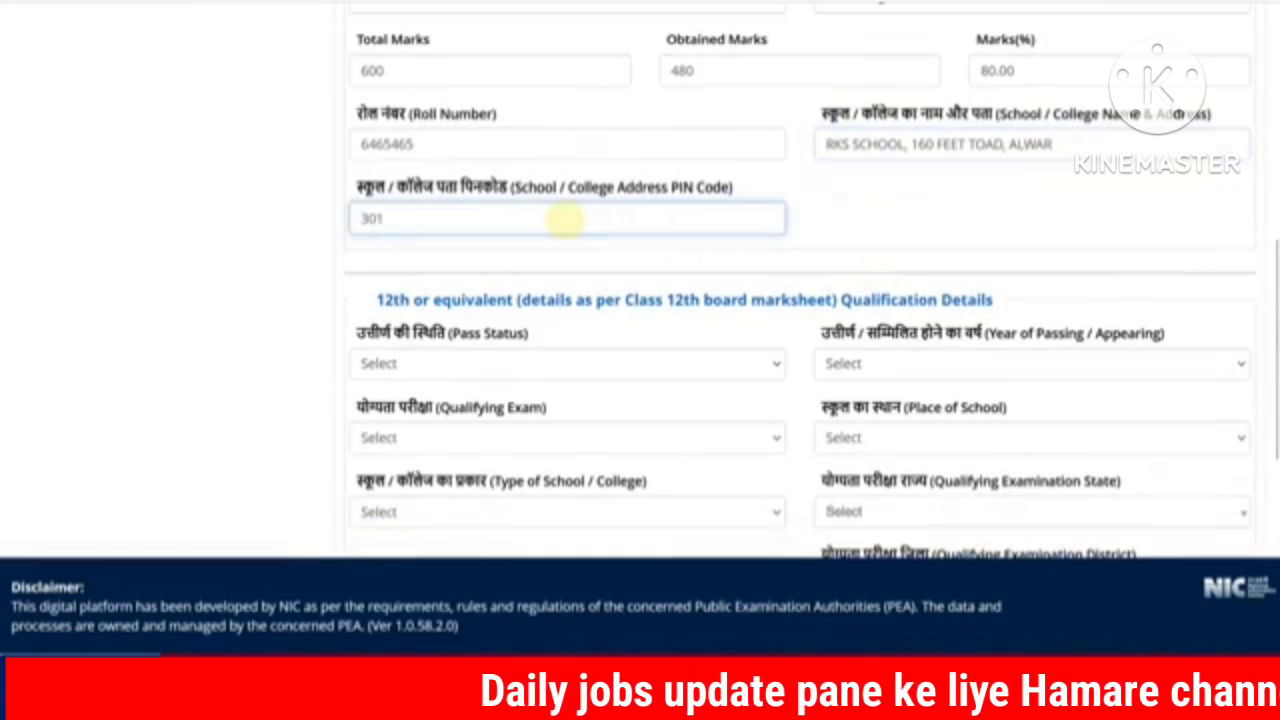
{"action": "scroll", "coordinate": [565, 219], "scroll_direction": "down", "scroll_amount": 2}
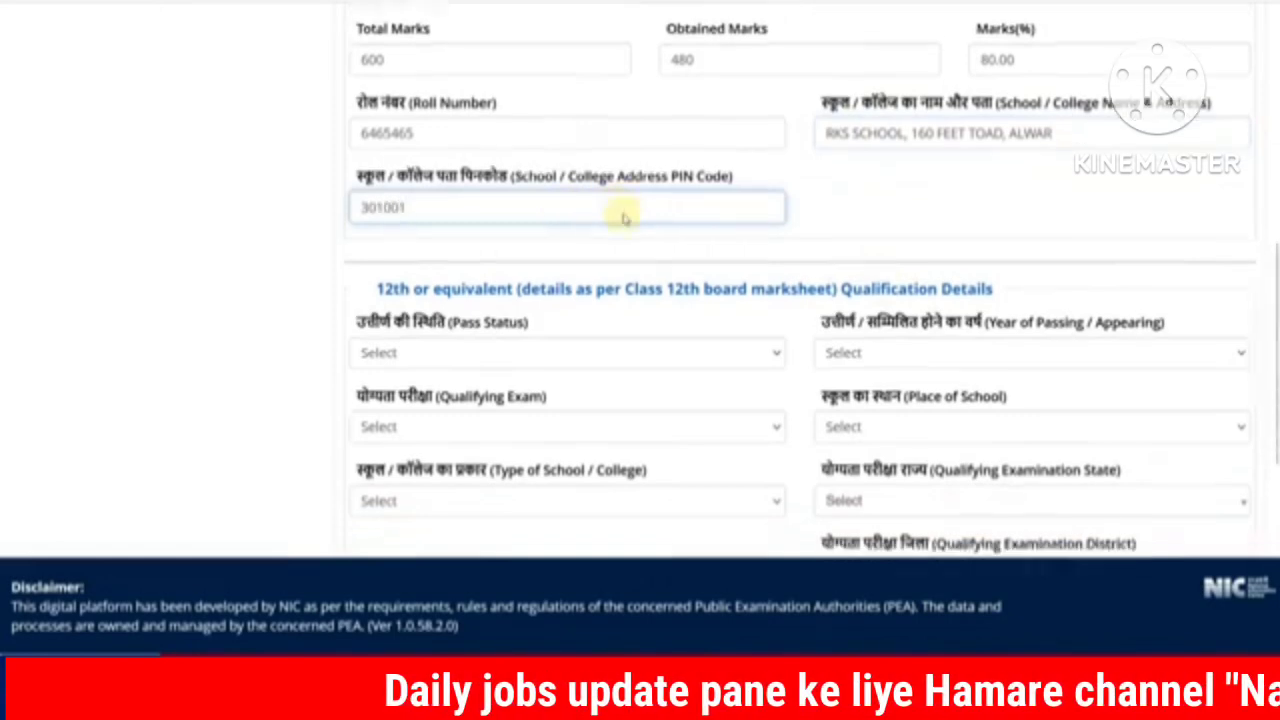
{"action": "left_click", "coordinate": [460, 160]}
Step: Mark the 12th as Passed with 2023 as the year of passing
{"action": "left_click", "coordinate": [430, 237]}
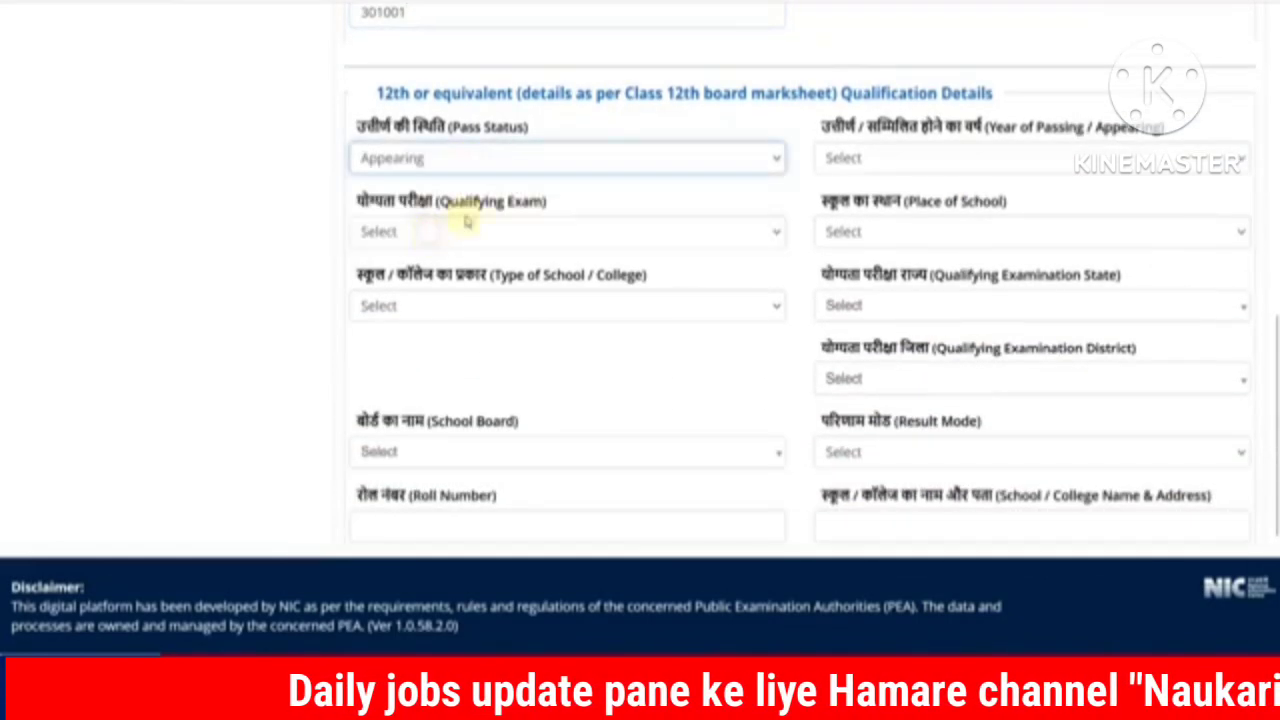
{"action": "left_click", "coordinate": [863, 178]}
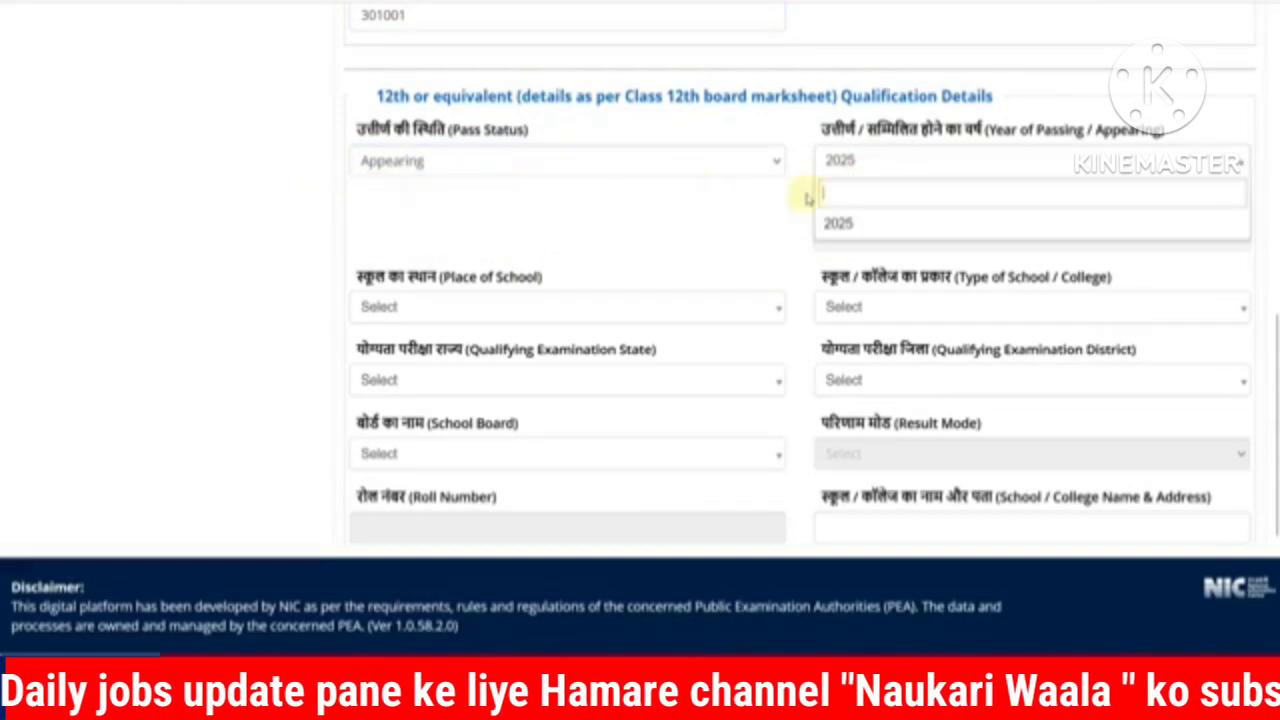
{"action": "left_click", "coordinate": [482, 168]}
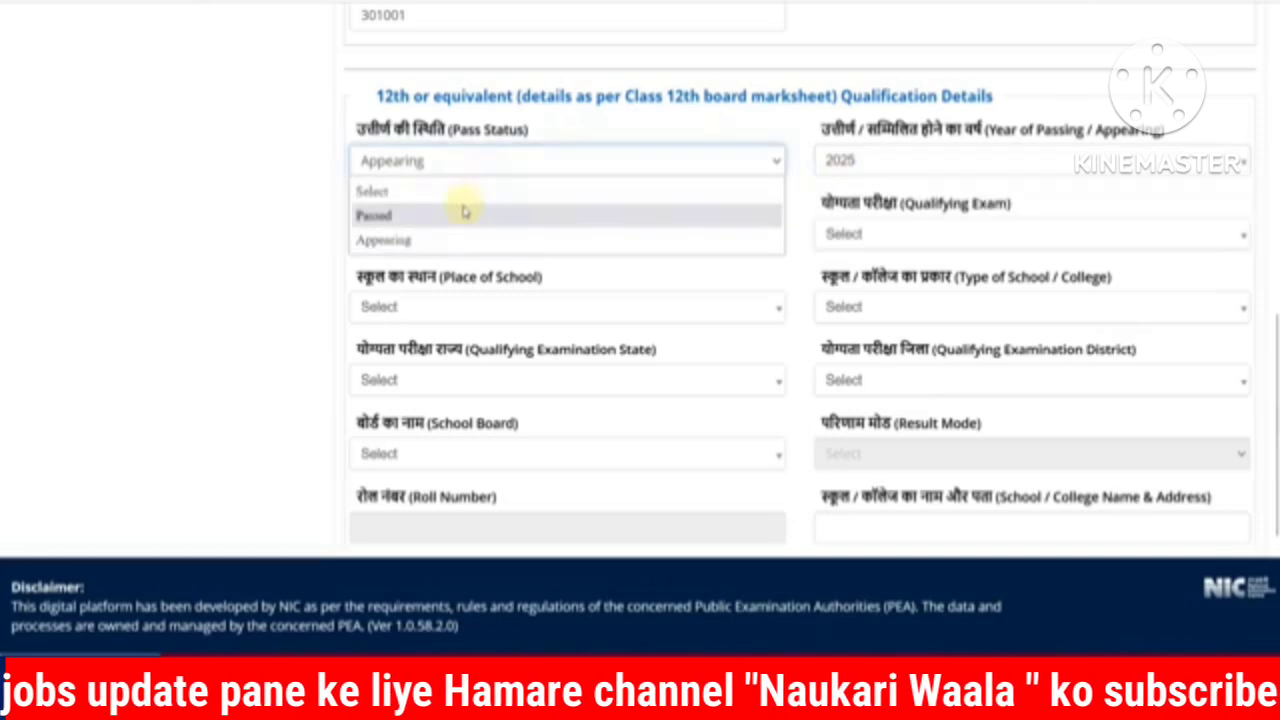
{"action": "left_click", "coordinate": [460, 210]}
{"action": "left_click", "coordinate": [864, 176]}
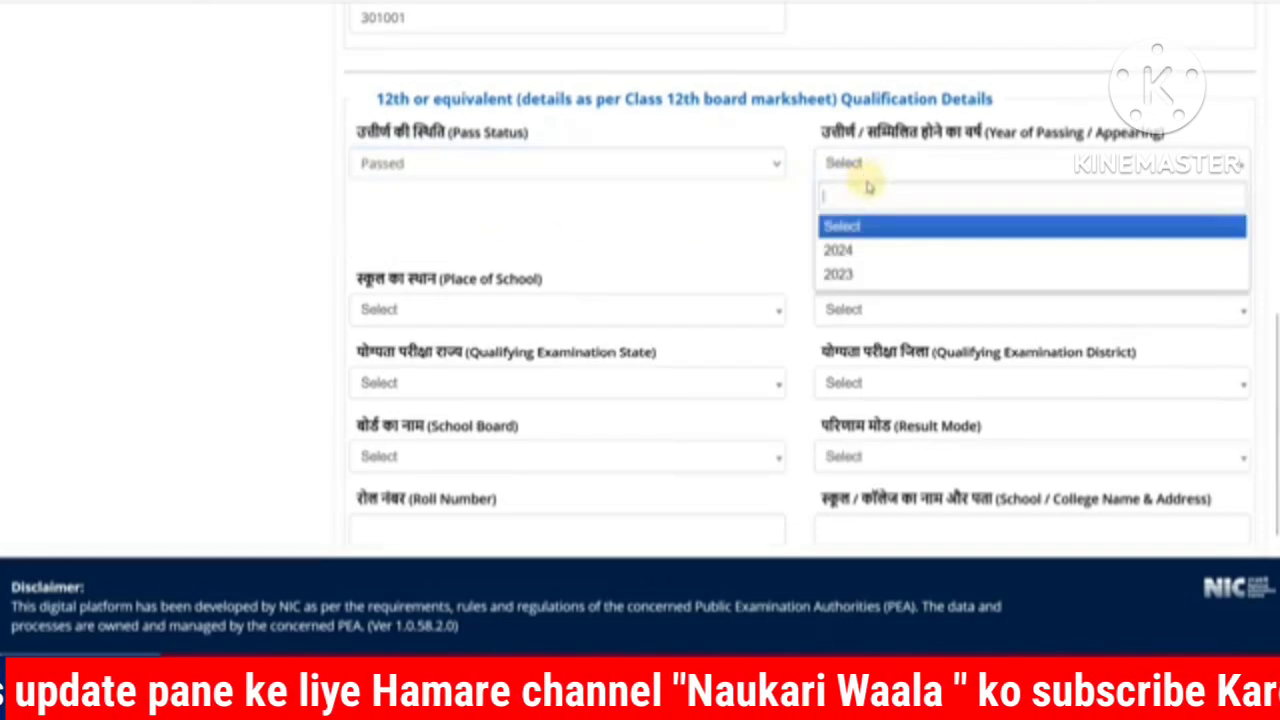
{"action": "left_click", "coordinate": [864, 276]}
Step: Choose the 10+2 board final examination as the 12th qualifying exam
{"action": "left_click", "coordinate": [866, 242]}
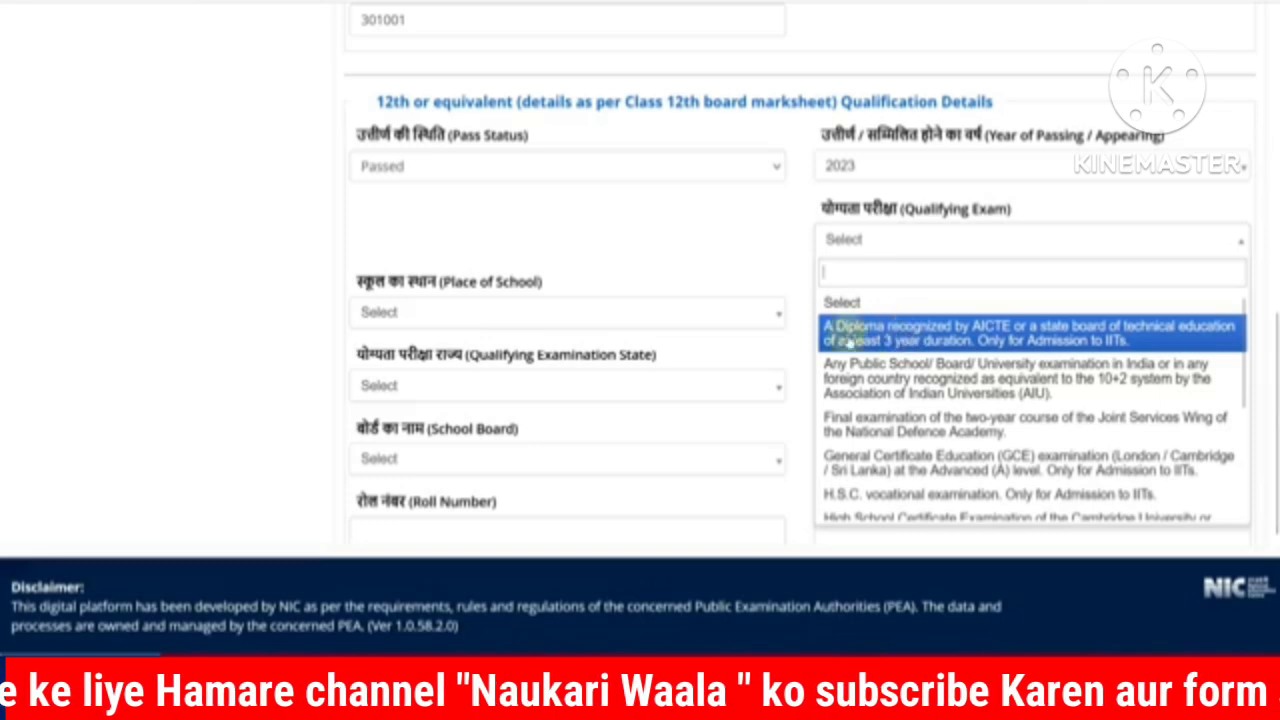
{"action": "scroll", "coordinate": [900, 338], "scroll_direction": "down", "scroll_amount": 2}
{"action": "scroll", "coordinate": [885, 343], "scroll_direction": "up", "scroll_amount": 3}
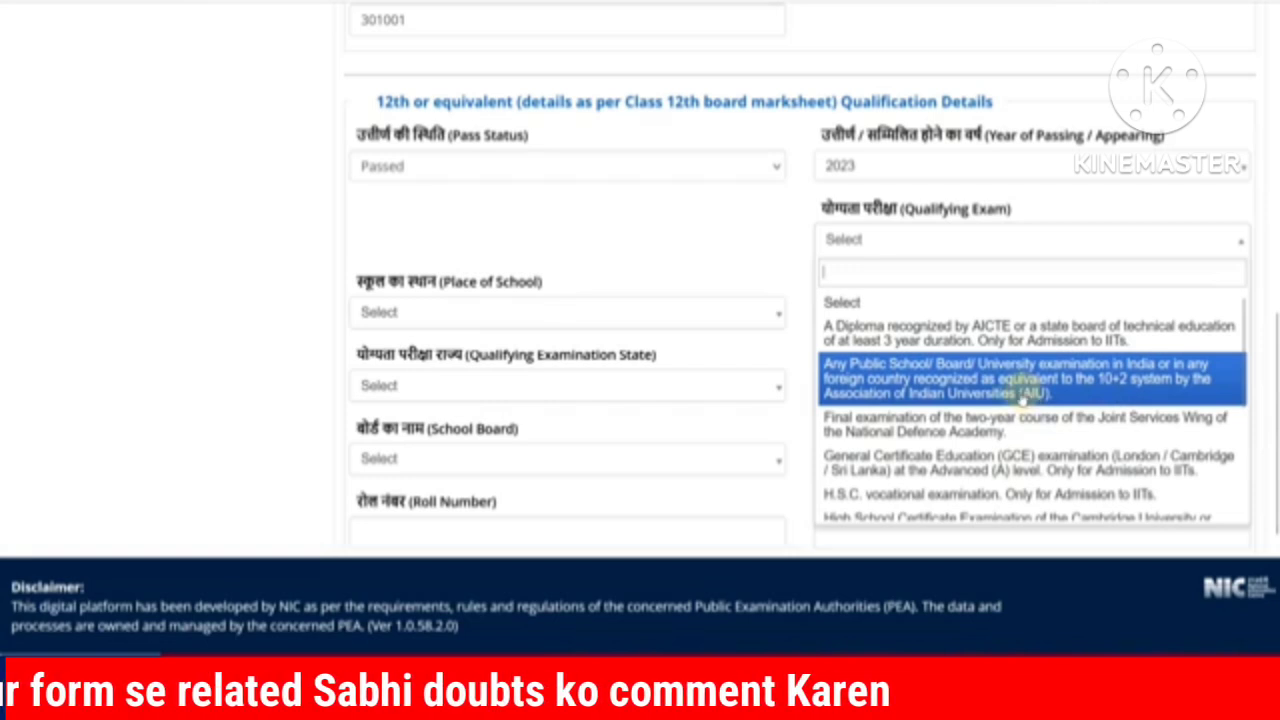
{"action": "scroll", "coordinate": [1021, 400], "scroll_direction": "down", "scroll_amount": 2}
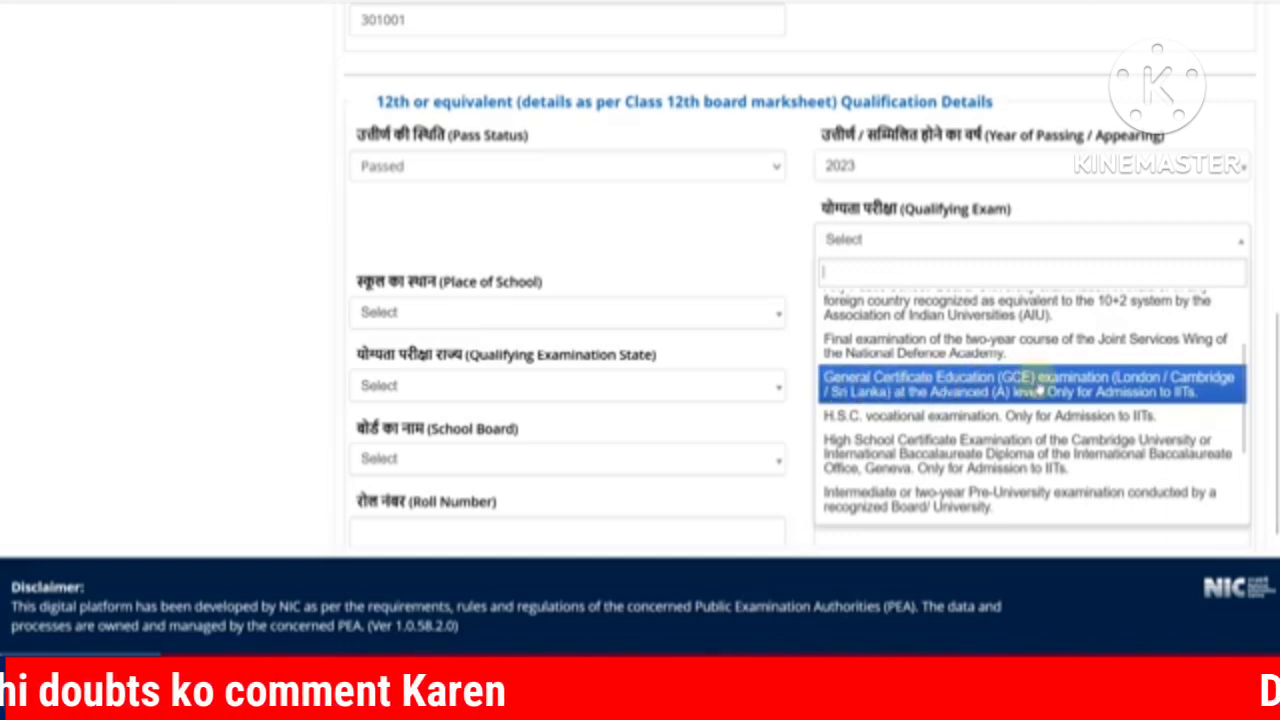
{"action": "scroll", "coordinate": [900, 375], "scroll_direction": "down", "scroll_amount": 2}
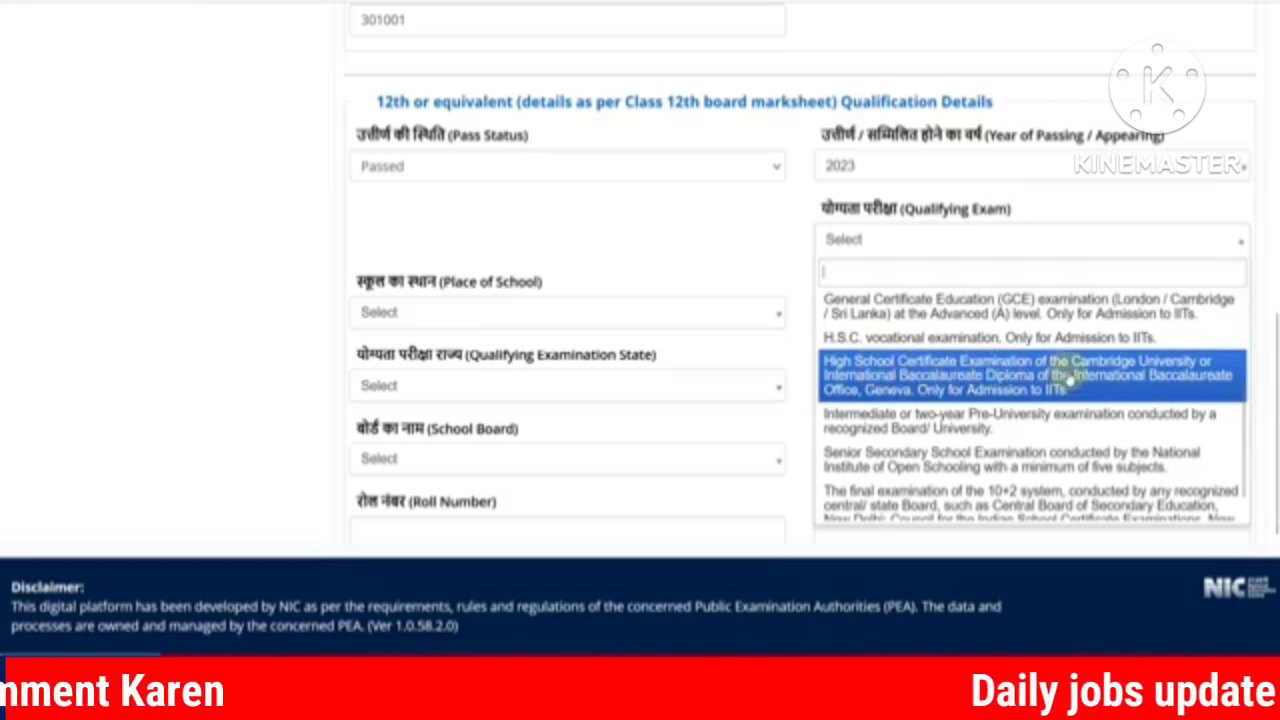
{"action": "scroll", "coordinate": [930, 390], "scroll_direction": "down", "scroll_amount": 1}
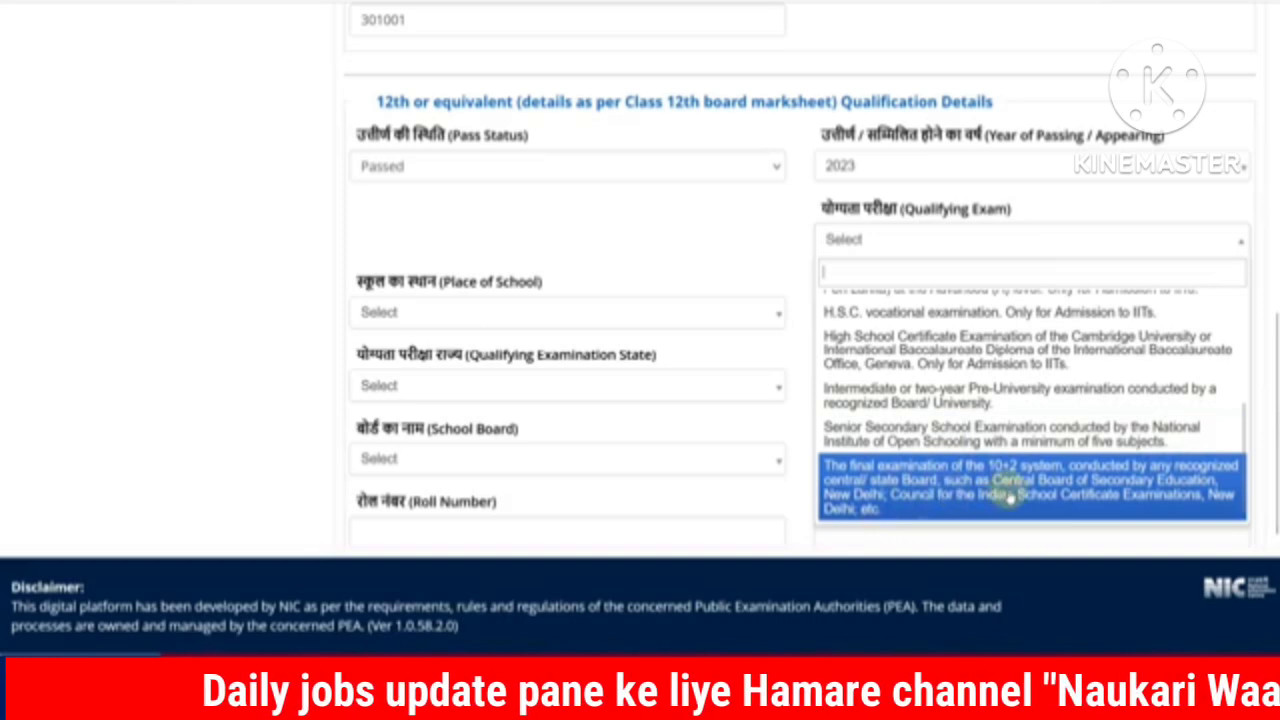
{"action": "left_click", "coordinate": [940, 500]}
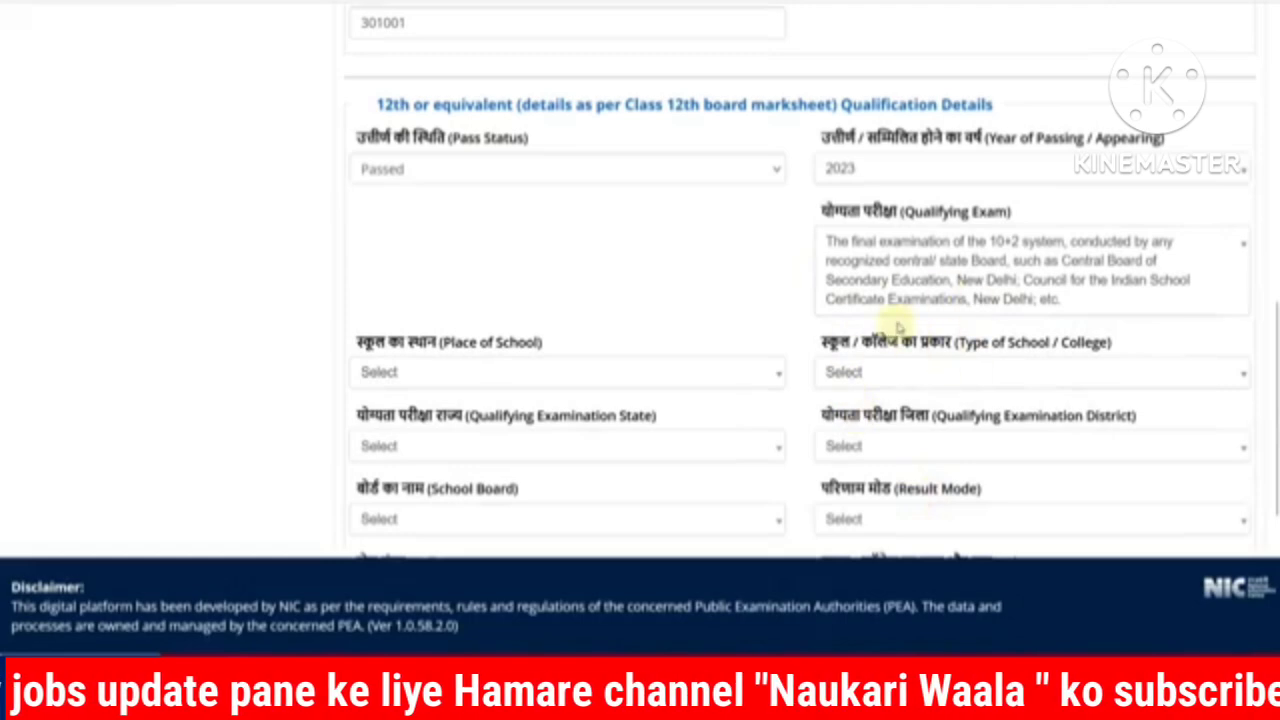
{"action": "scroll", "coordinate": [586, 349], "scroll_direction": "down", "scroll_amount": 2}
{"action": "left_click", "coordinate": [443, 168]}
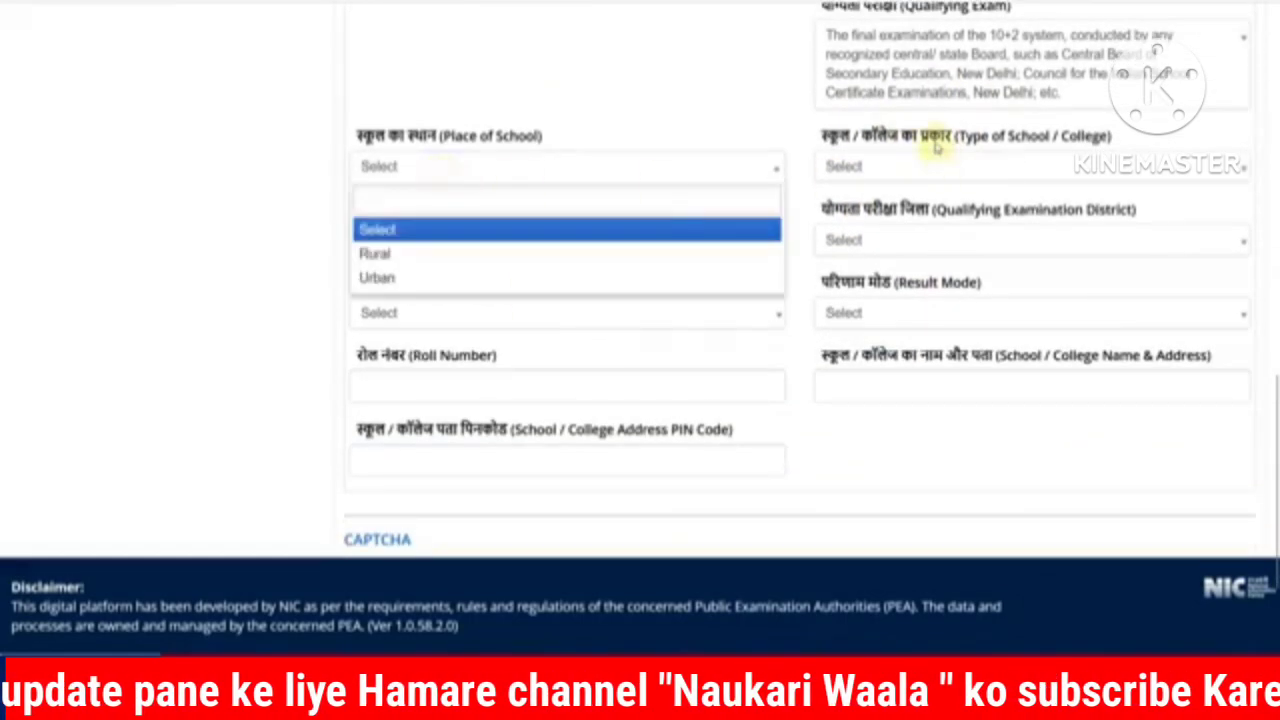
{"action": "left_click", "coordinate": [808, 90]}
{"action": "left_click", "coordinate": [829, 94]}
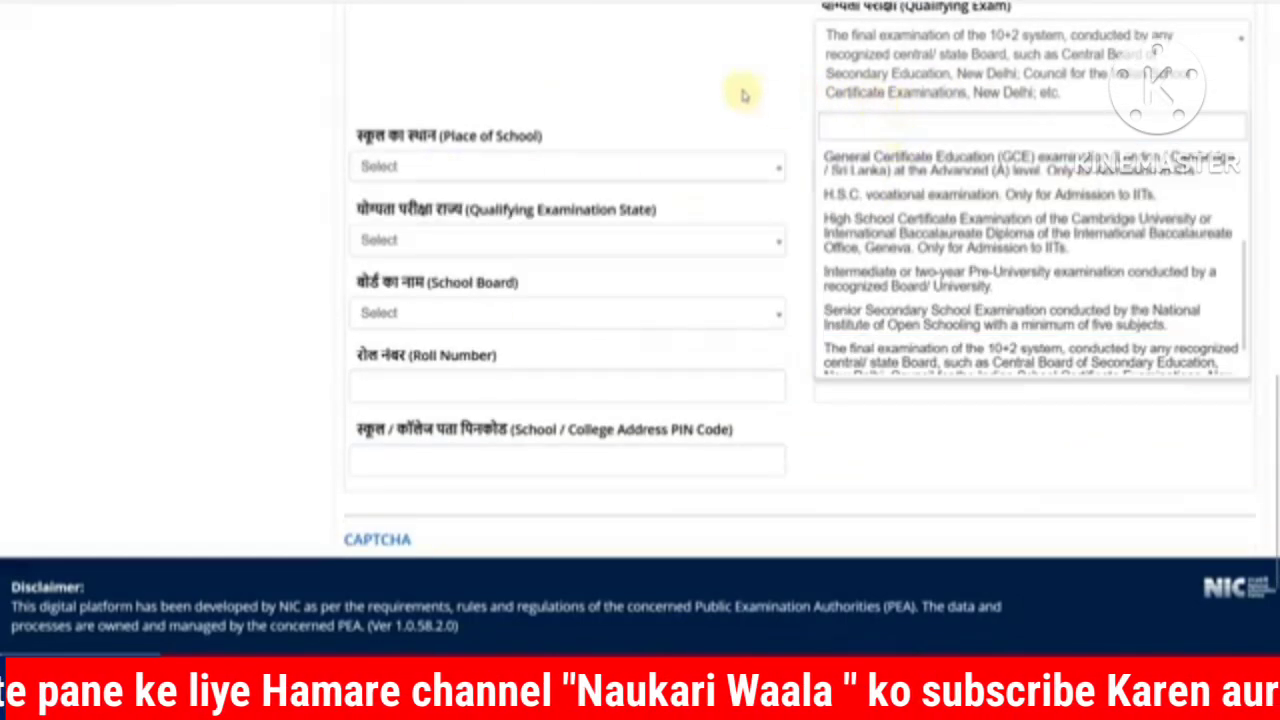